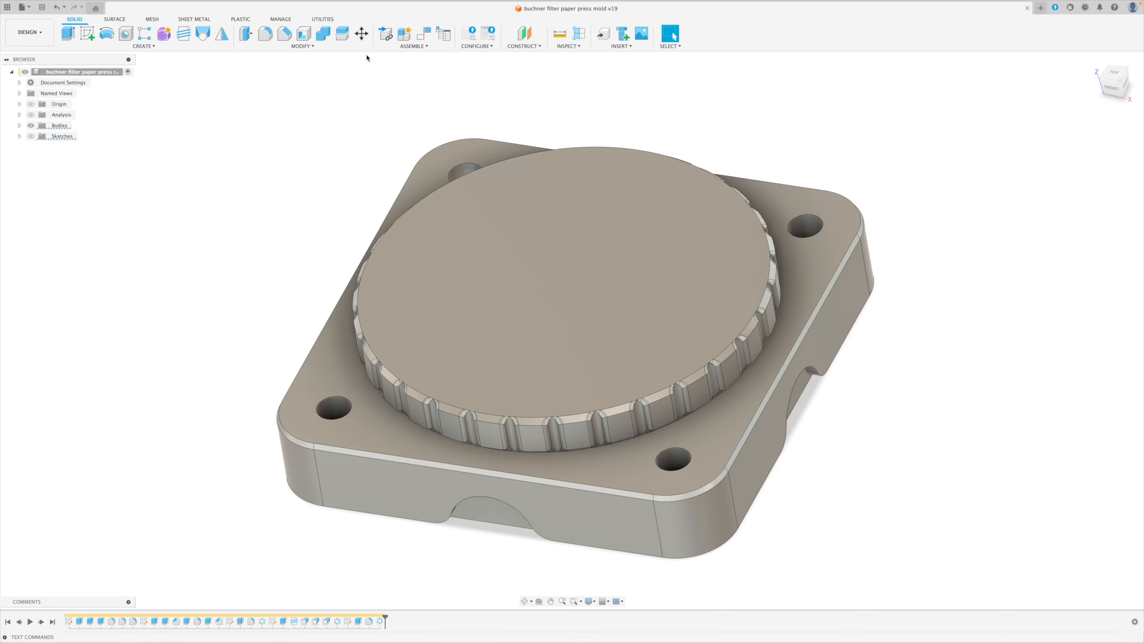
Search the Fusion App Store for "parametrictext" and open the ParametricText add-in page.
left_click(321, 21)
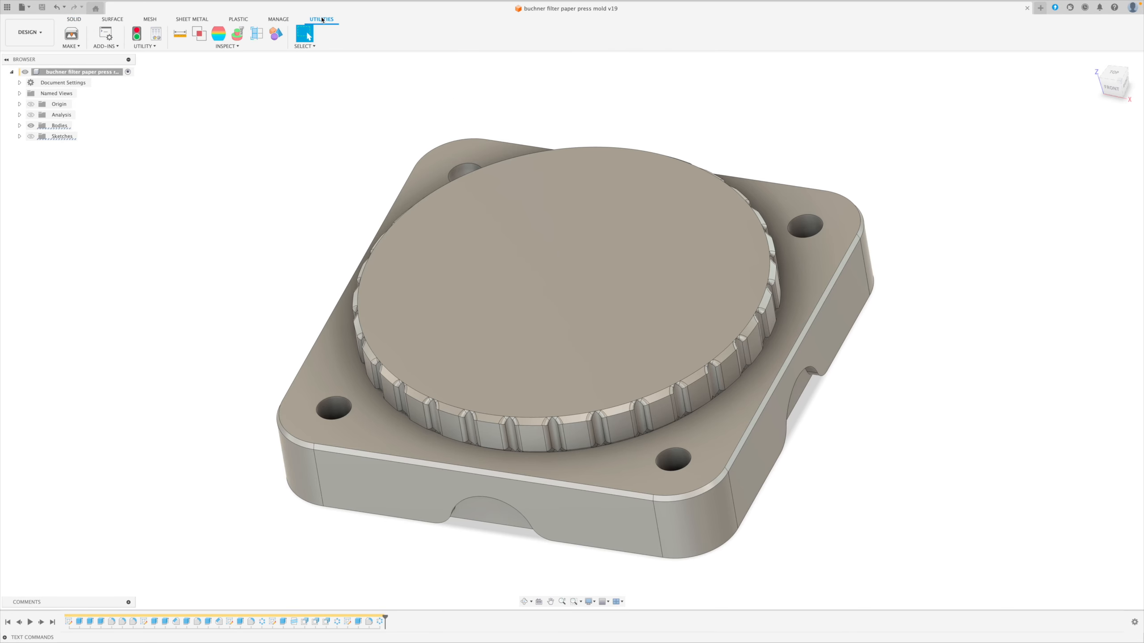
left_click(105, 35)
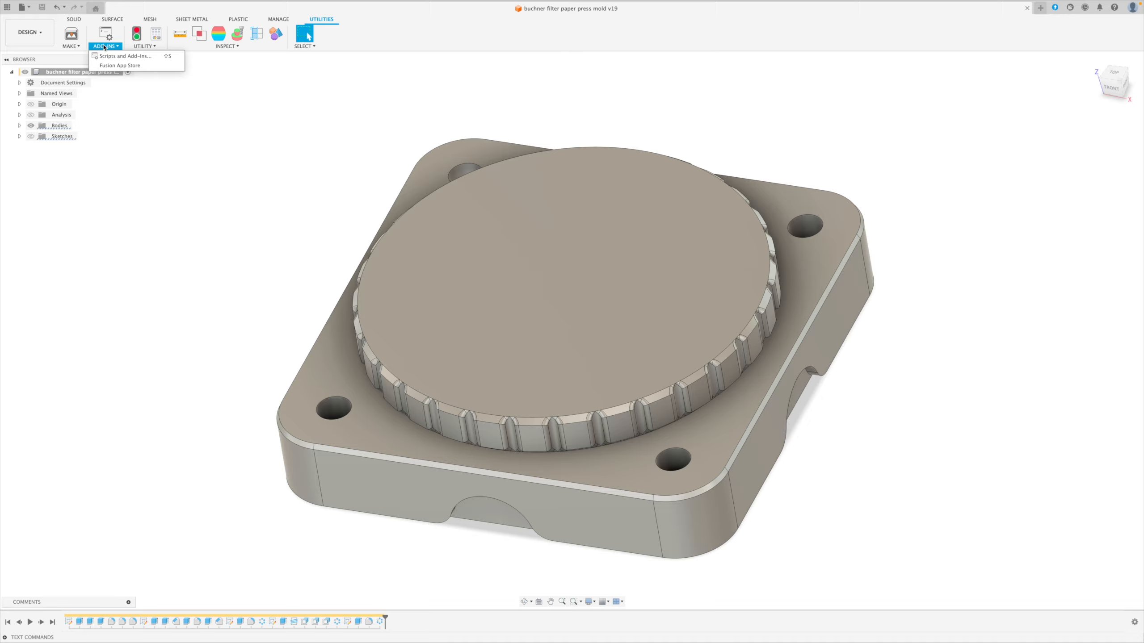
left_click(118, 66)
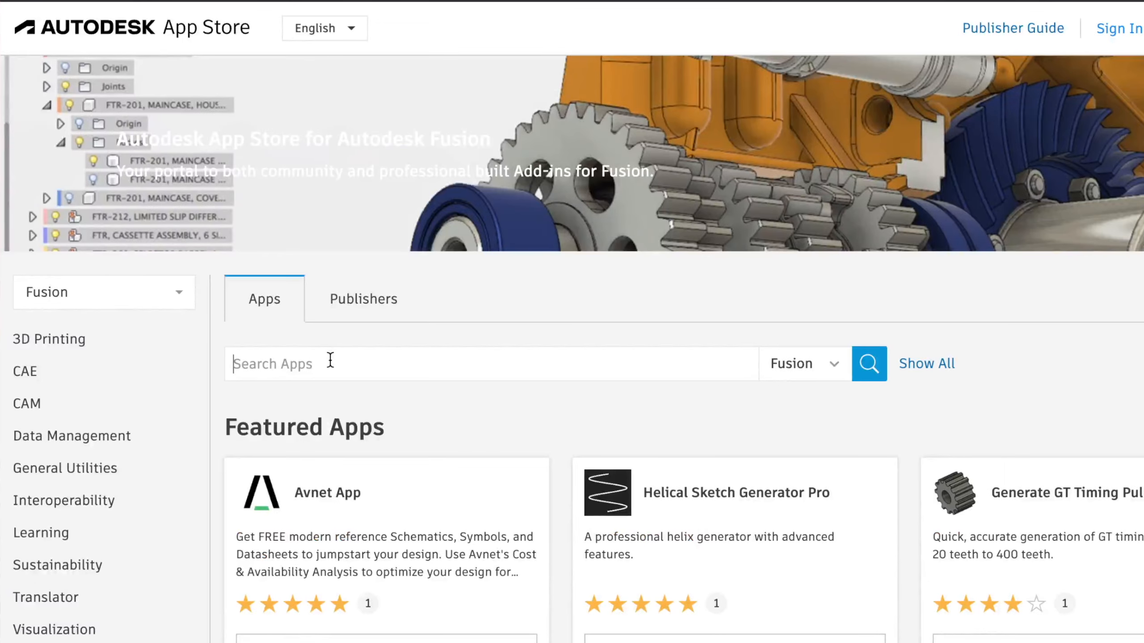
type("parametrictext")
key("Return")
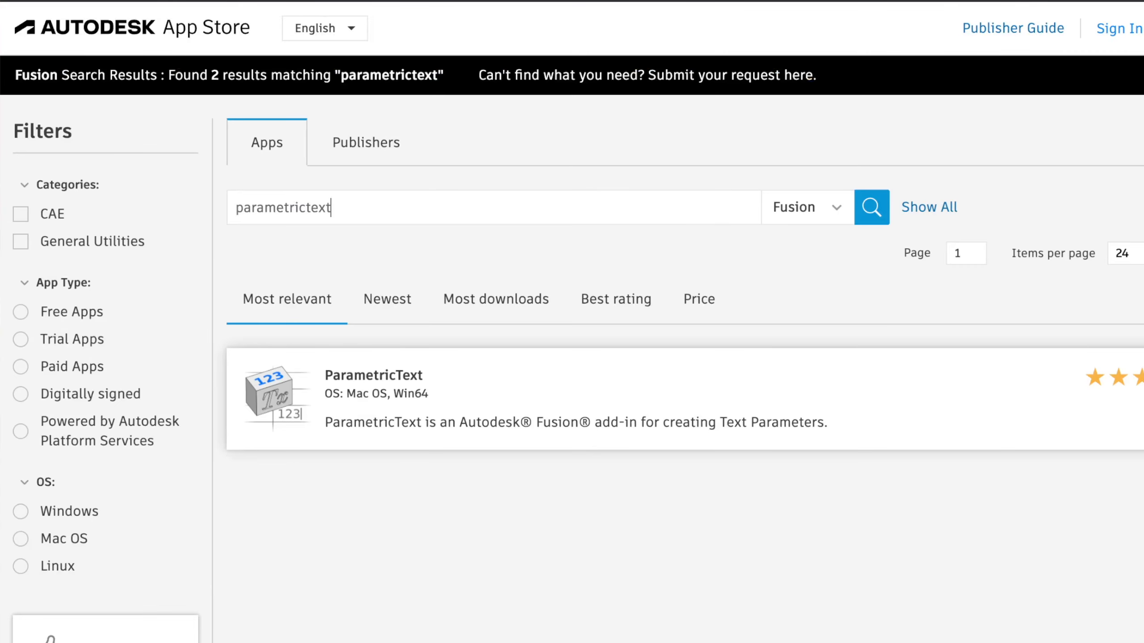
left_click(420, 413)
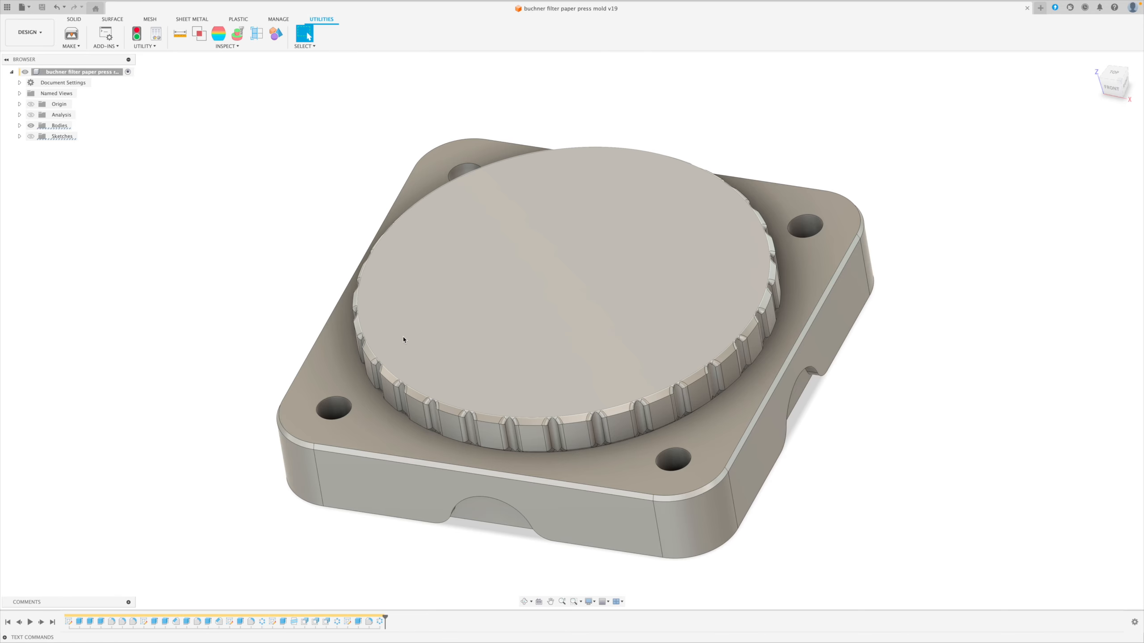
Start a sketch on the top circular face and draw a center rectangle at the origin, 10 mm high and 20 mm wide.
left_click(74, 19)
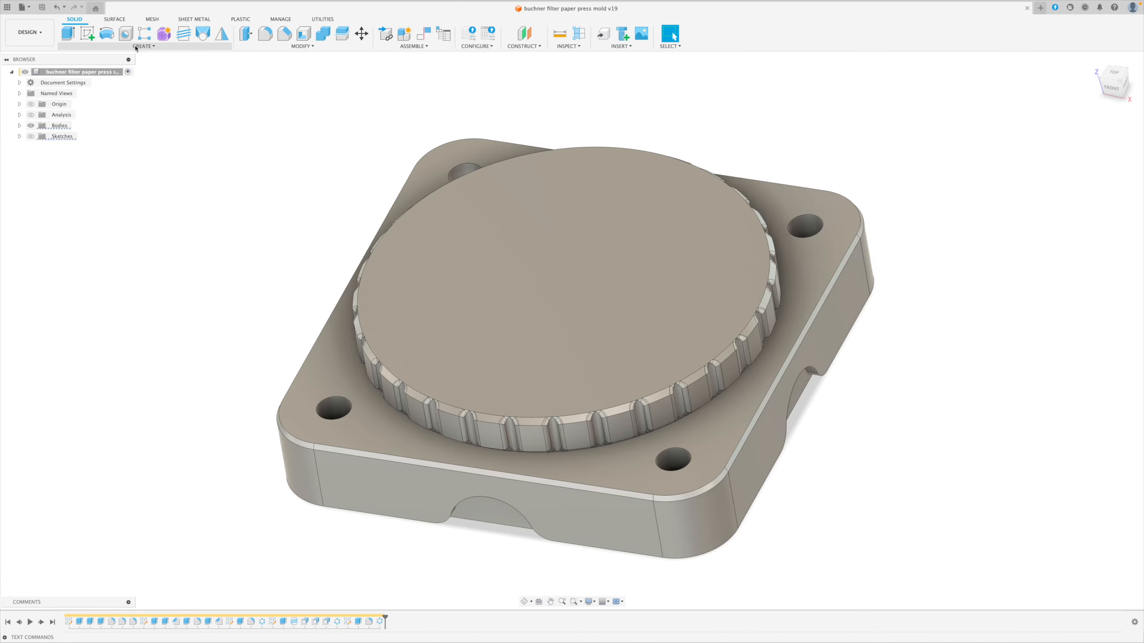
left_click(88, 33)
left_click(553, 277)
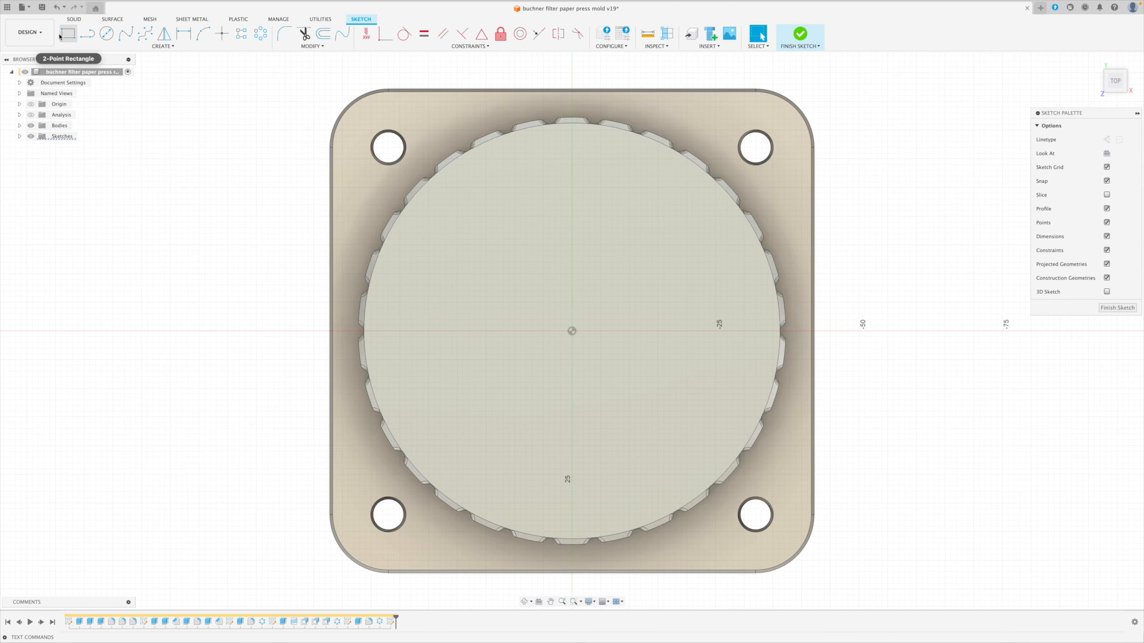
left_click(68, 33)
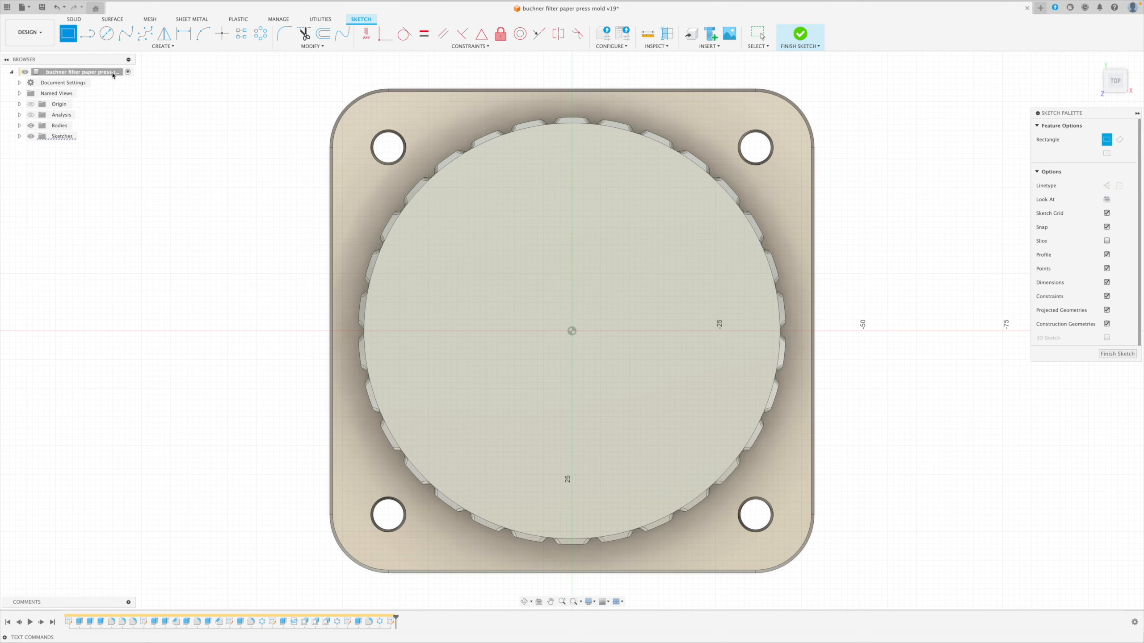
left_click(1106, 154)
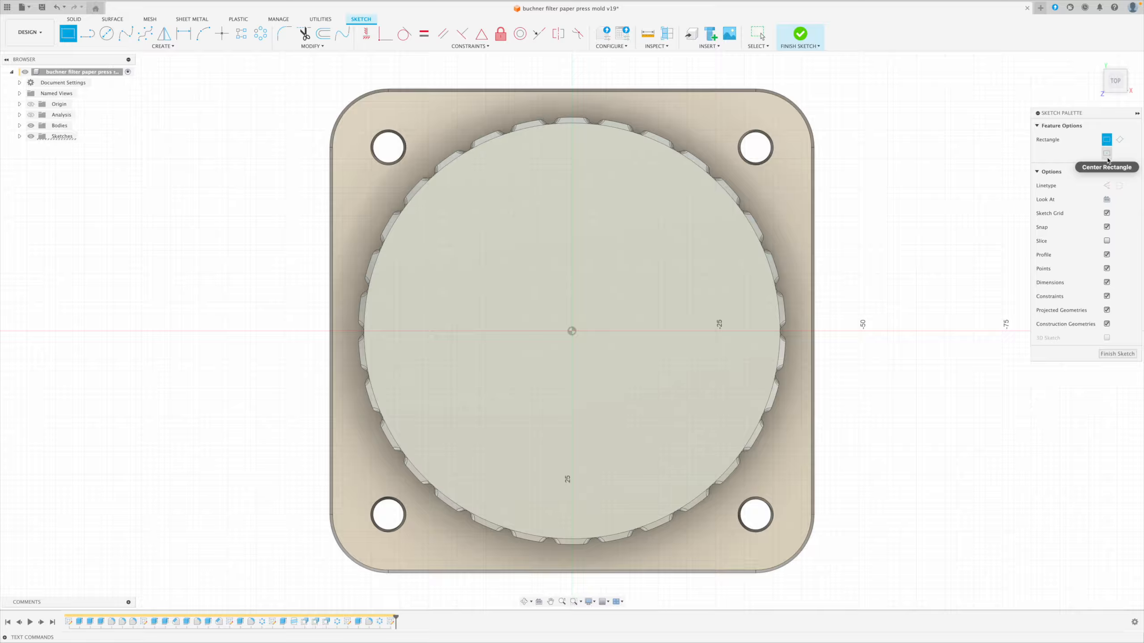
left_click(572, 331)
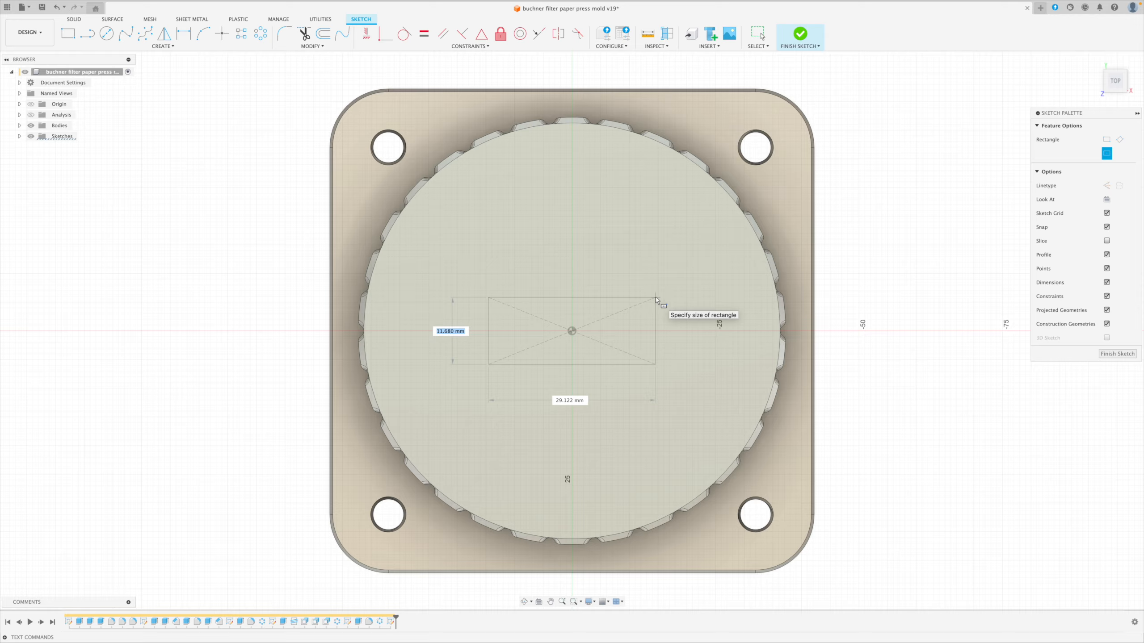
type("10")
key("Tab")
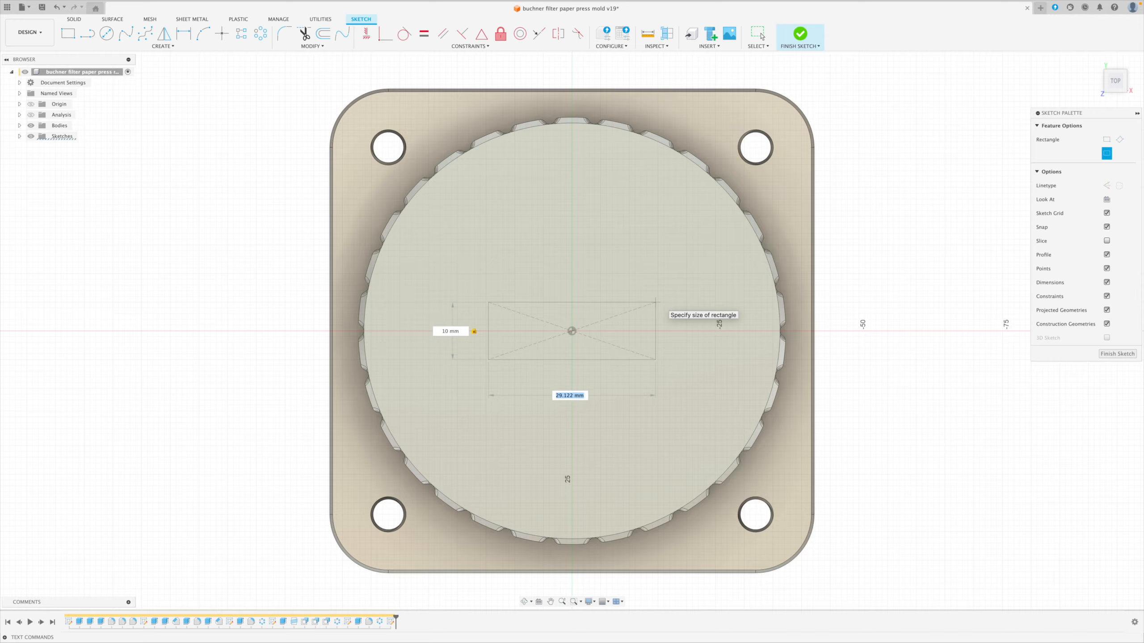
type("20")
key("Return")
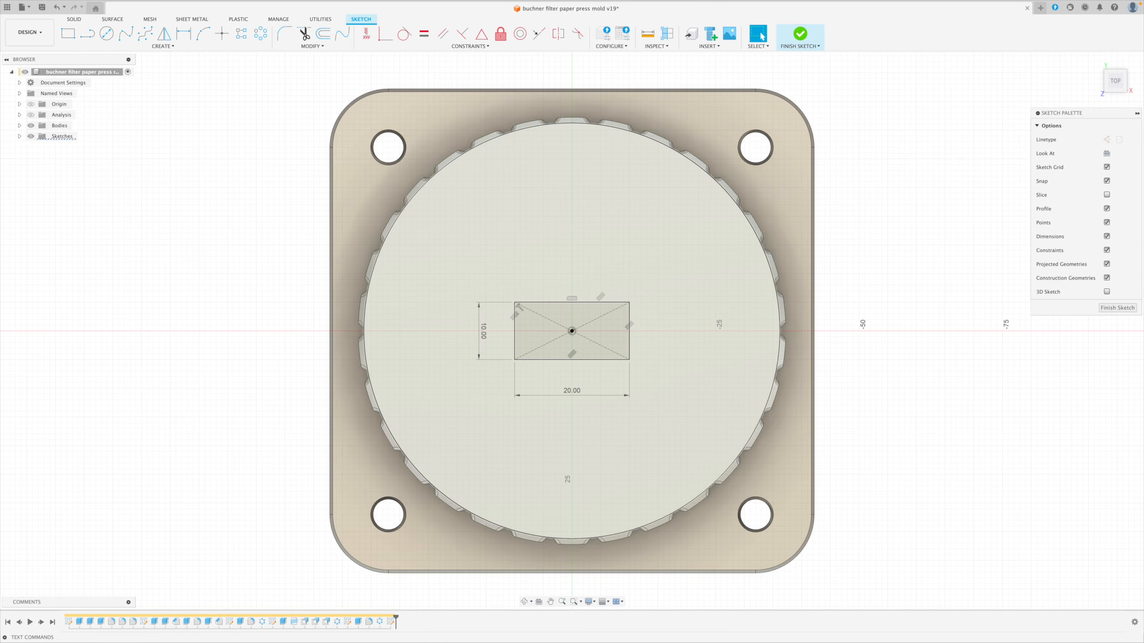
Add the sketch text "VER" in a text frame spanning the 20 by 10 mm rectangle from corner to corner.
left_click(145, 47)
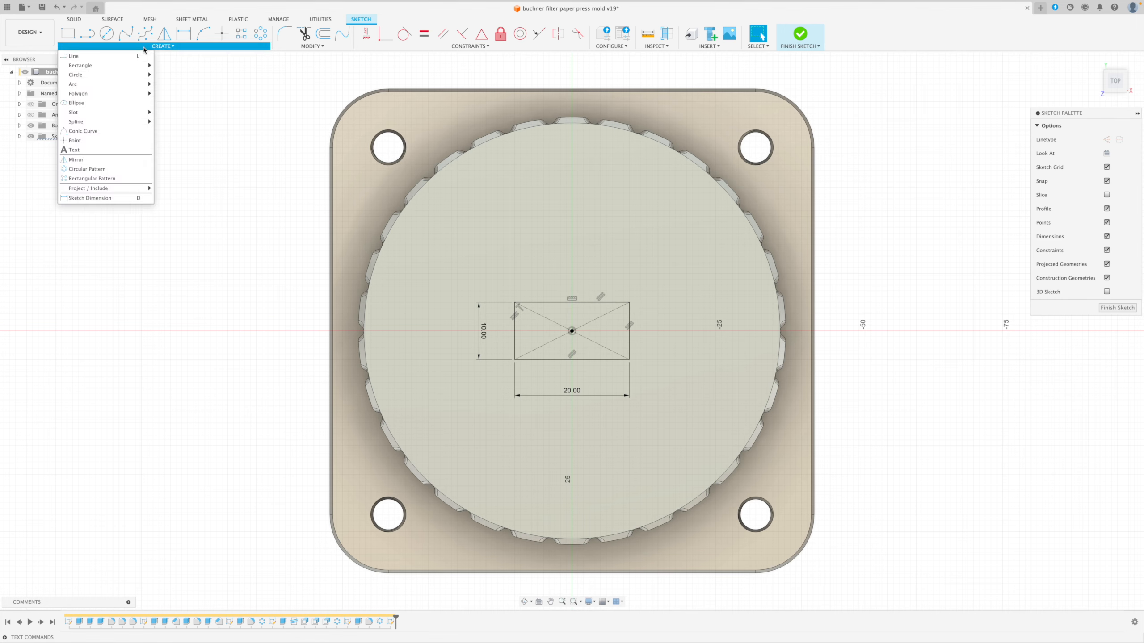
left_click(74, 149)
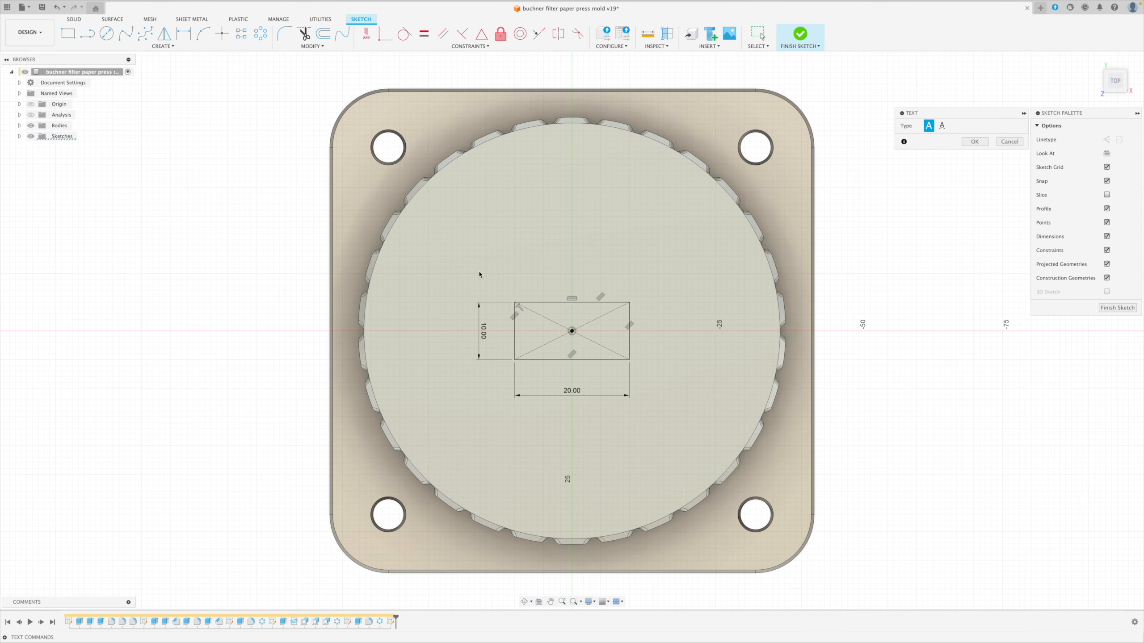
left_click(515, 303)
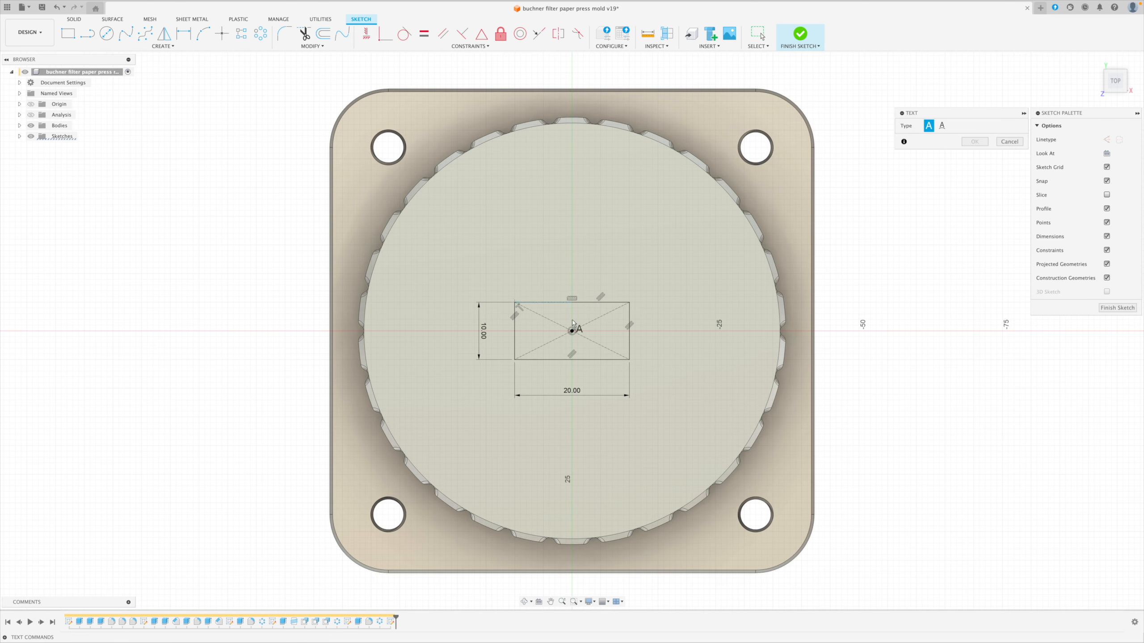
left_click(629, 359)
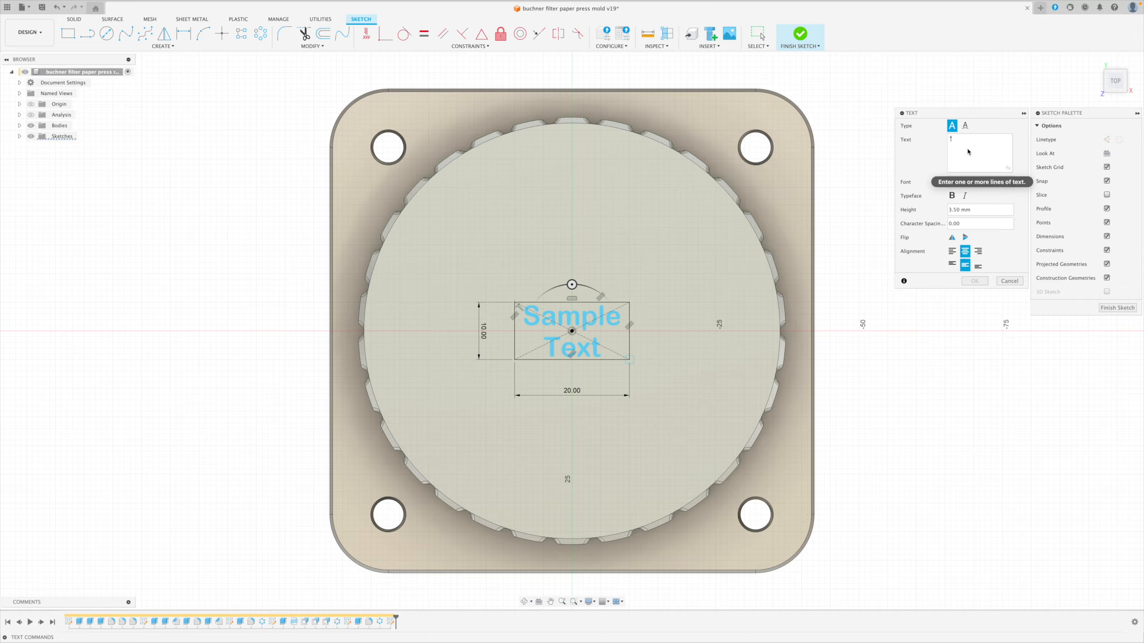
type("VER")
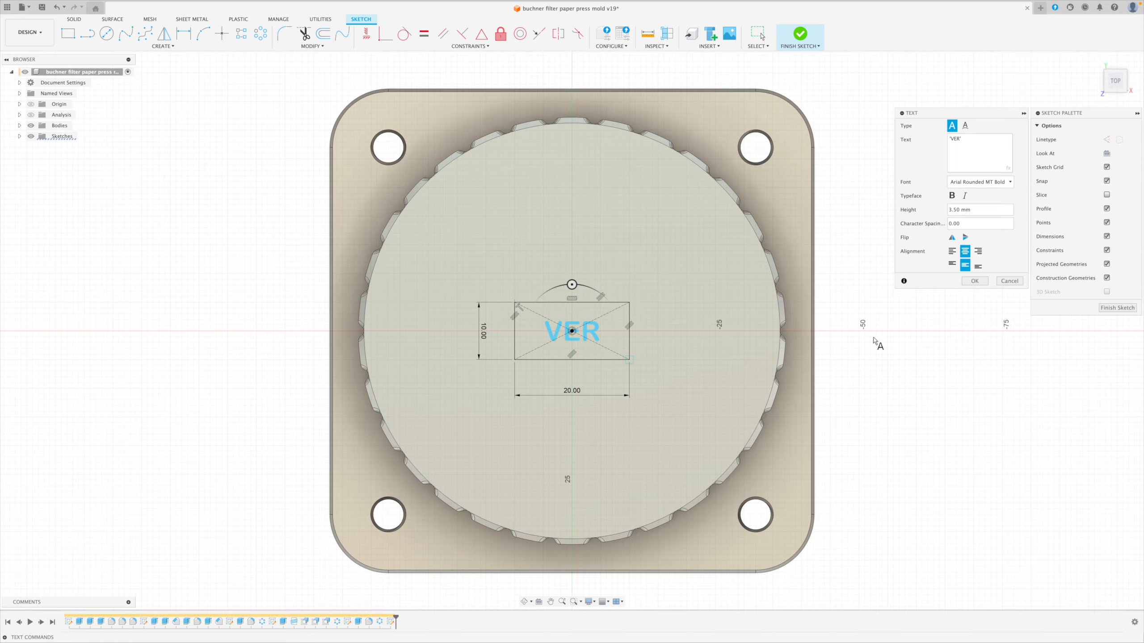
left_click(974, 281)
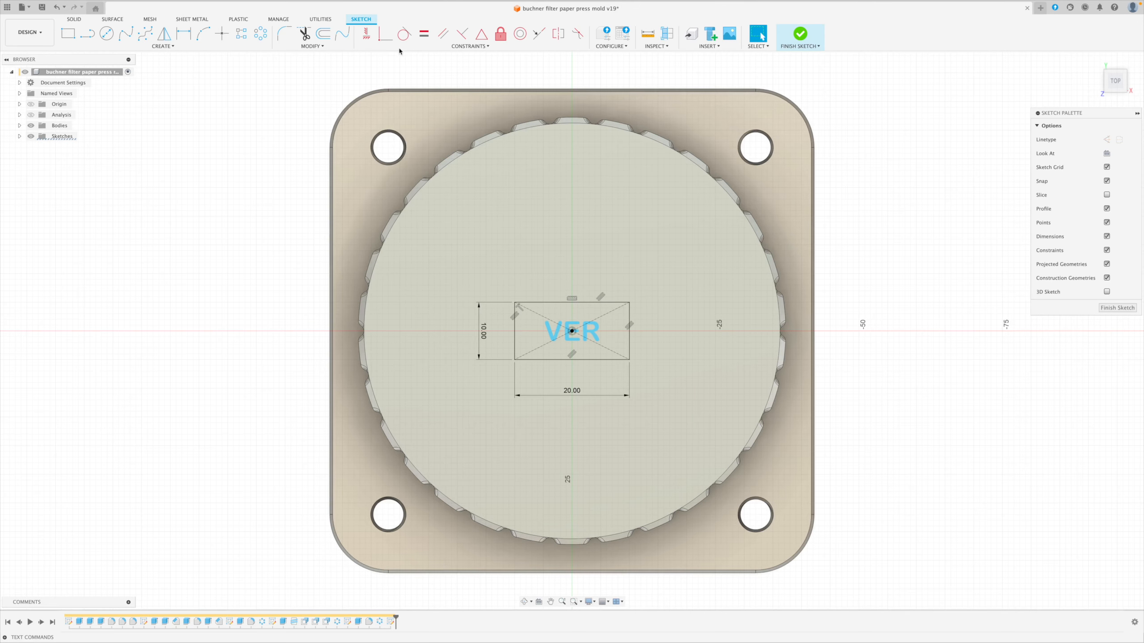
Check in Scripts and Add-Ins whether the ParametricText add-in is running.
left_click(320, 19)
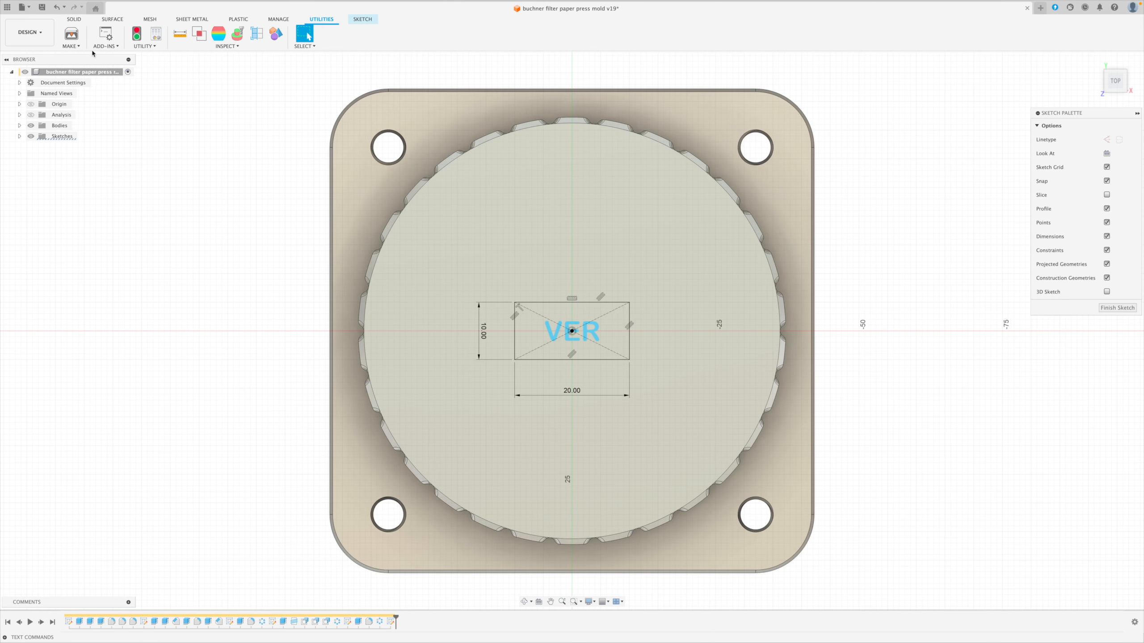
left_click(105, 46)
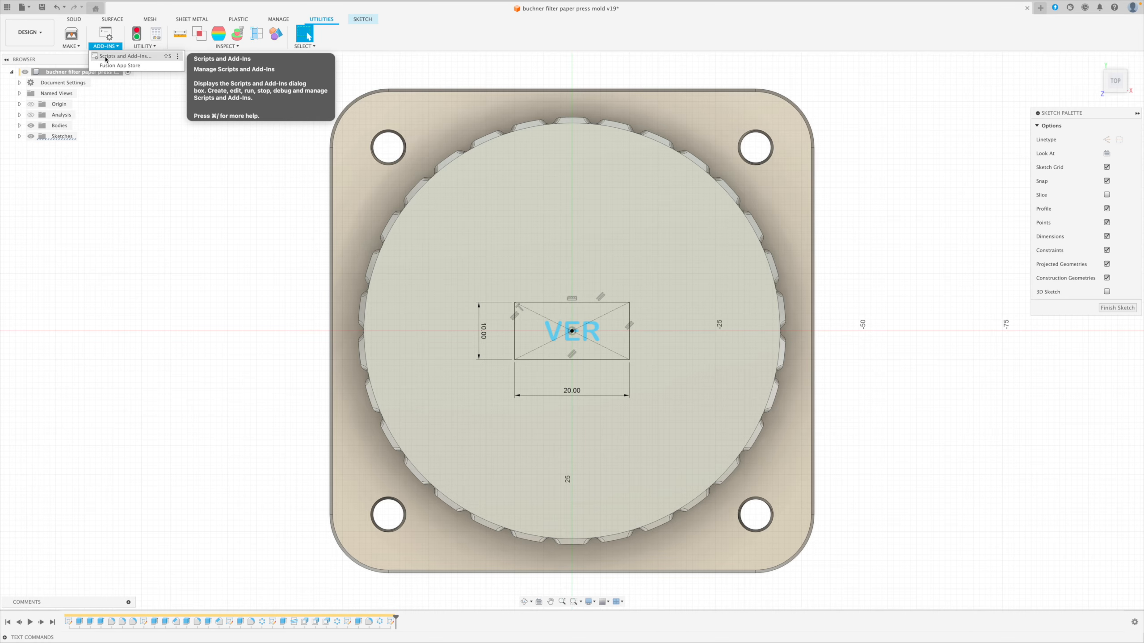
left_click(106, 56)
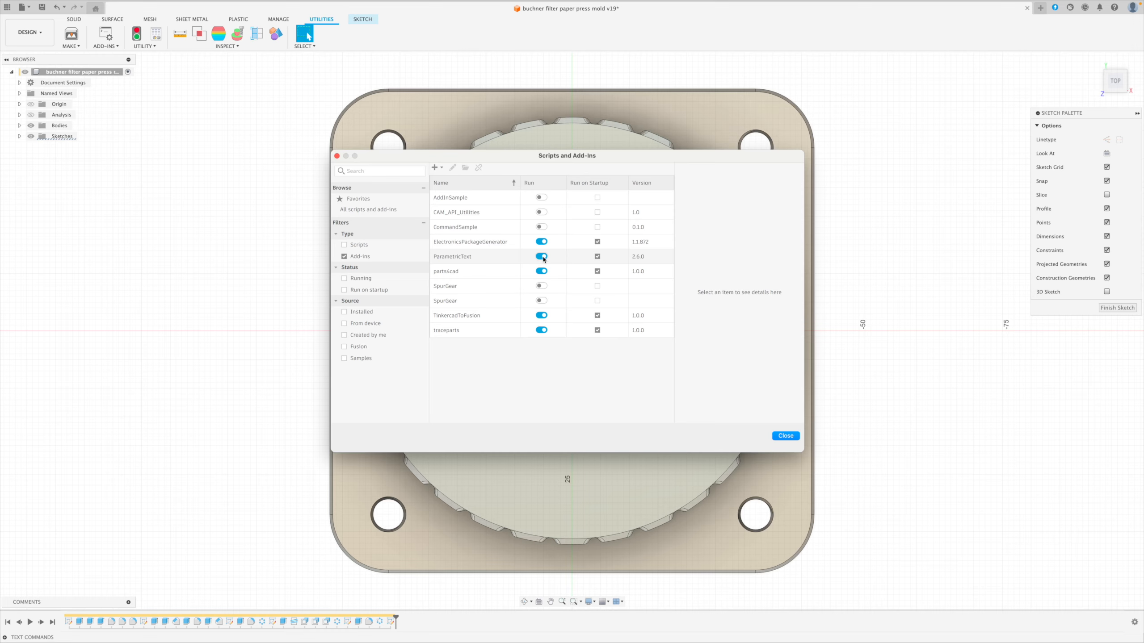
left_click(786, 436)
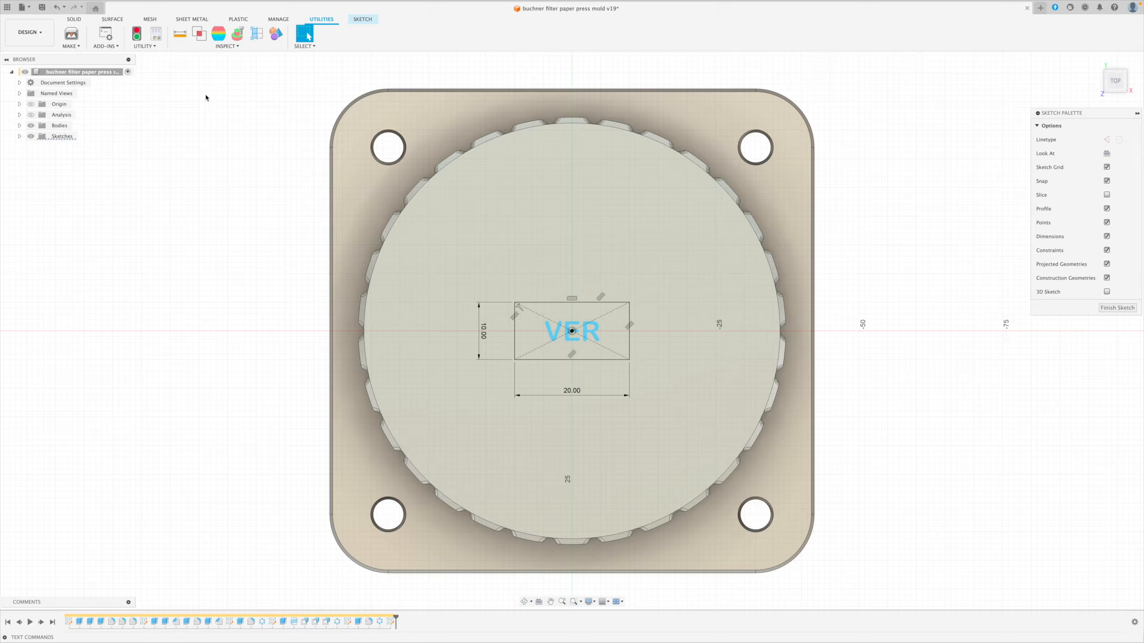
Link the VER sketch text to the ParametricText expression v{_.version} and apply the text parameters.
left_click(73, 18)
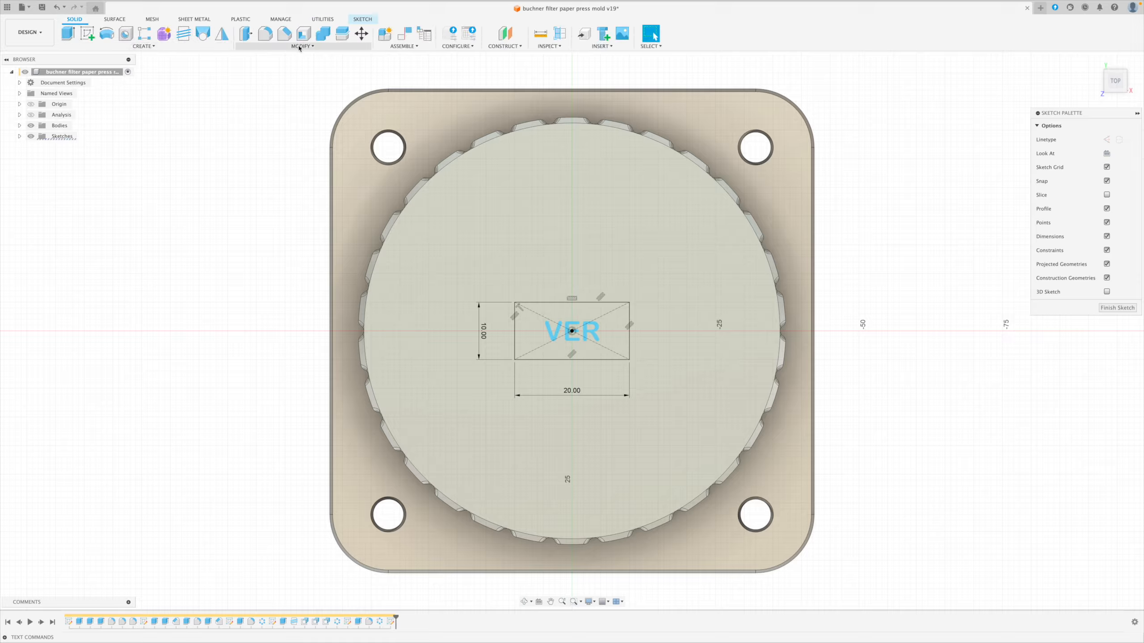
left_click(300, 46)
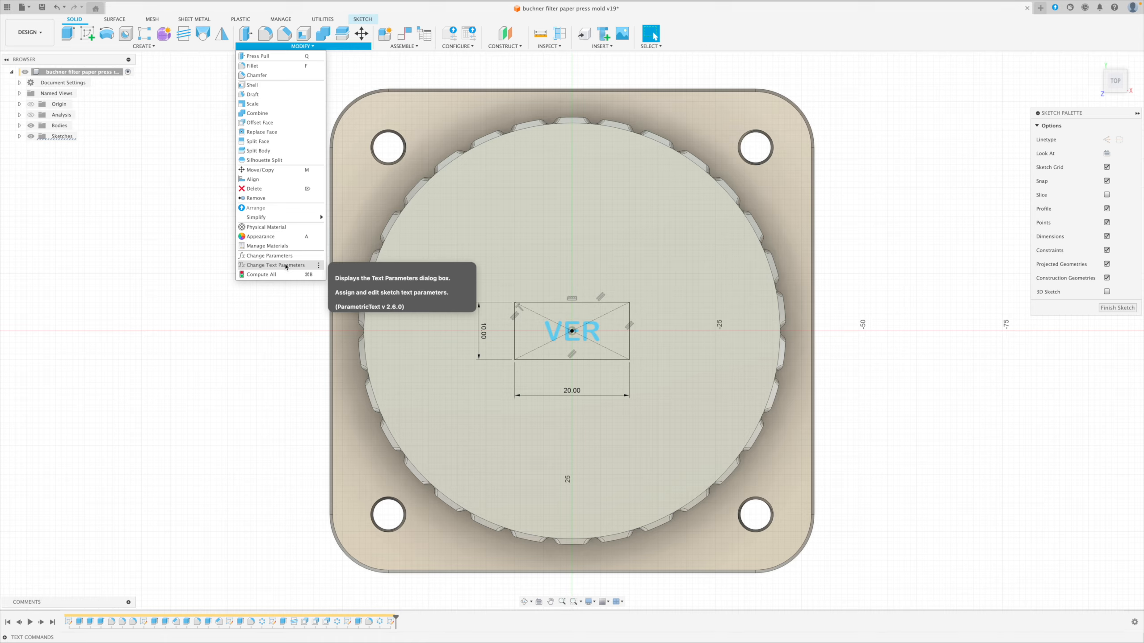
left_click(275, 265)
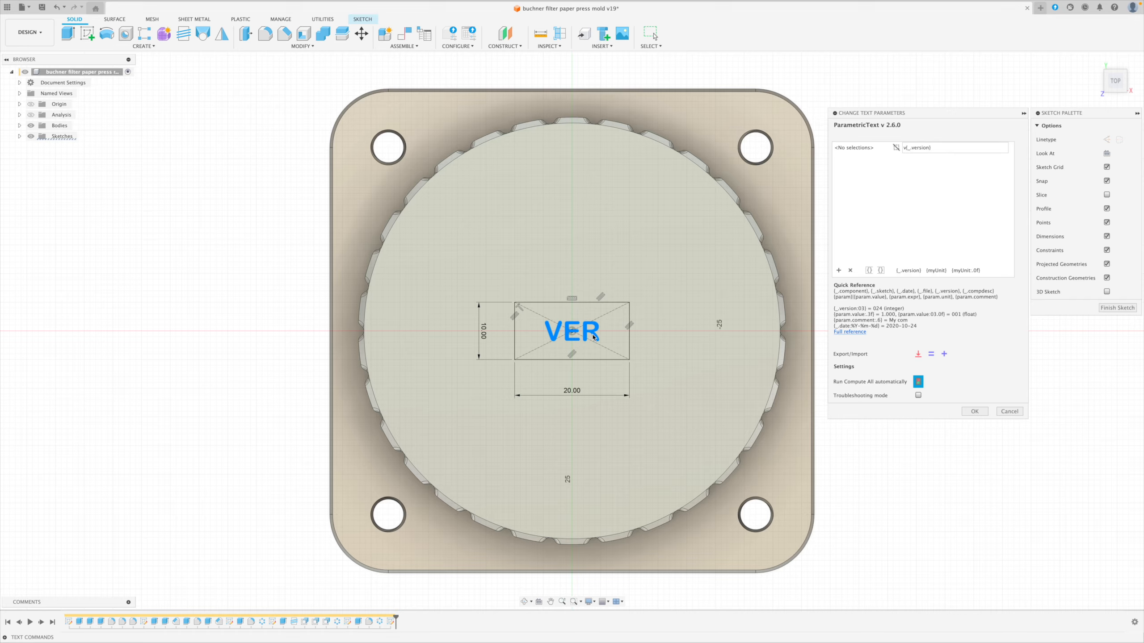
left_click(593, 336)
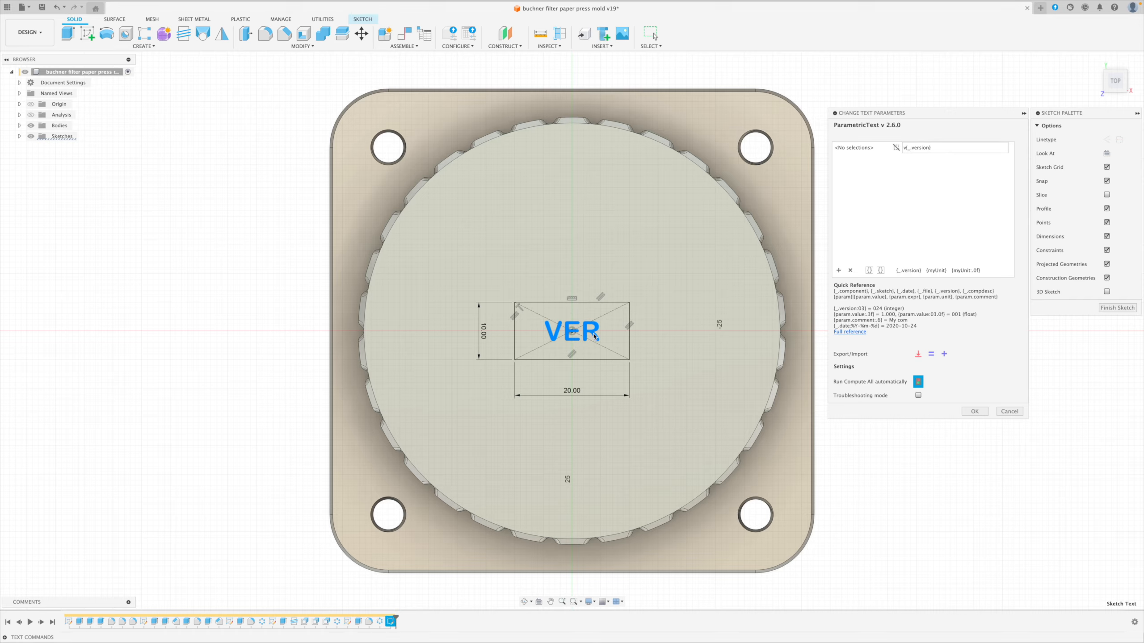
left_click(889, 147)
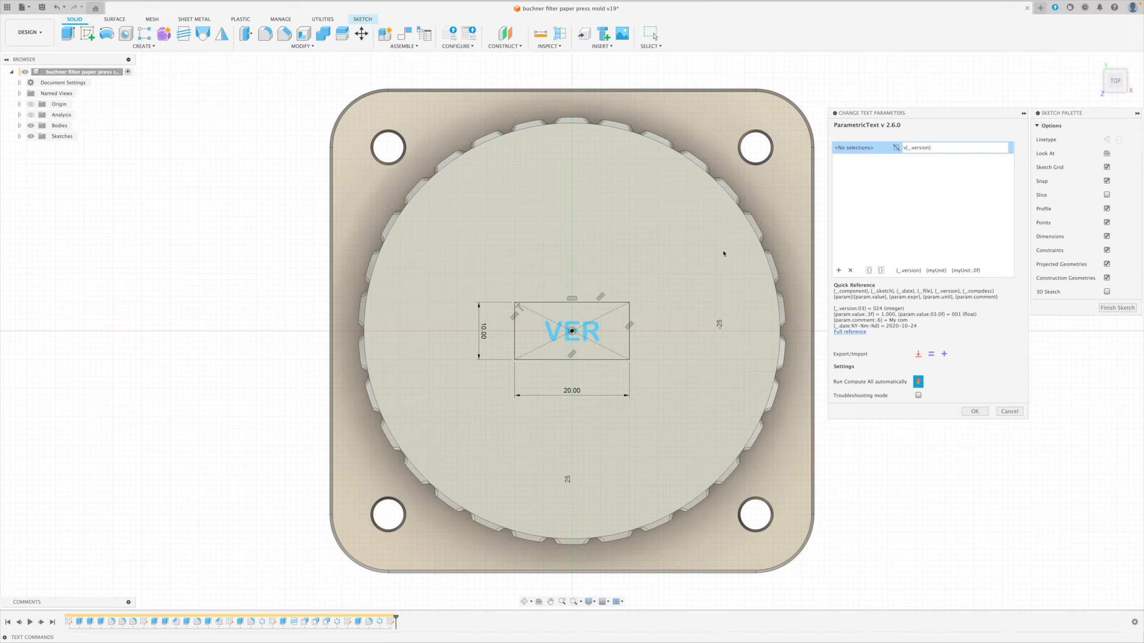
left_click(594, 341)
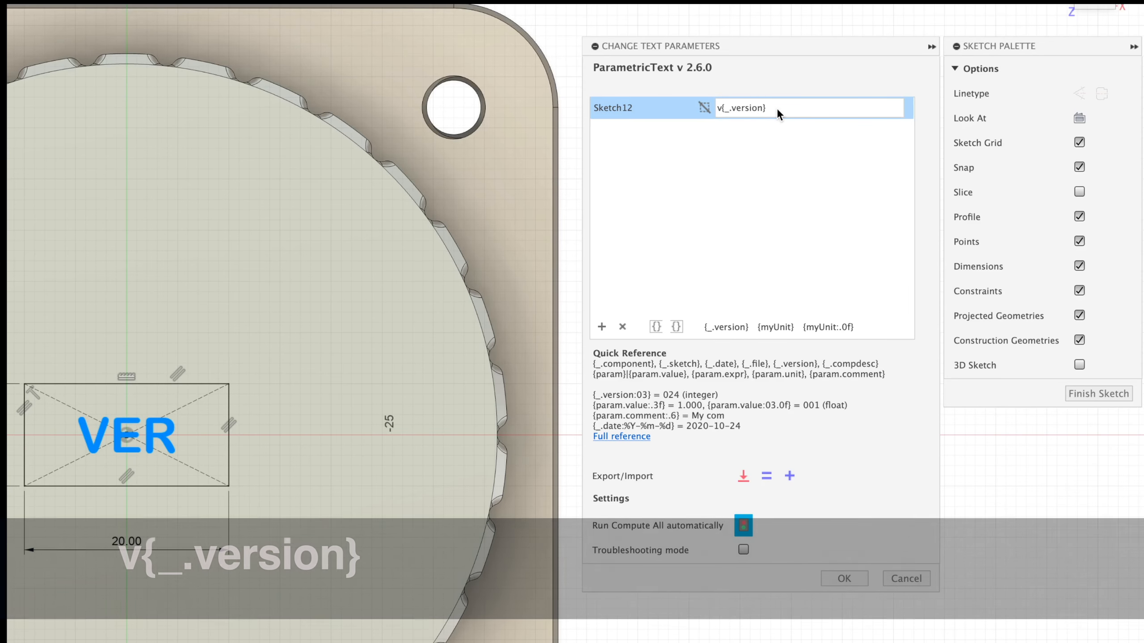
left_click_drag(775, 107, 721, 108)
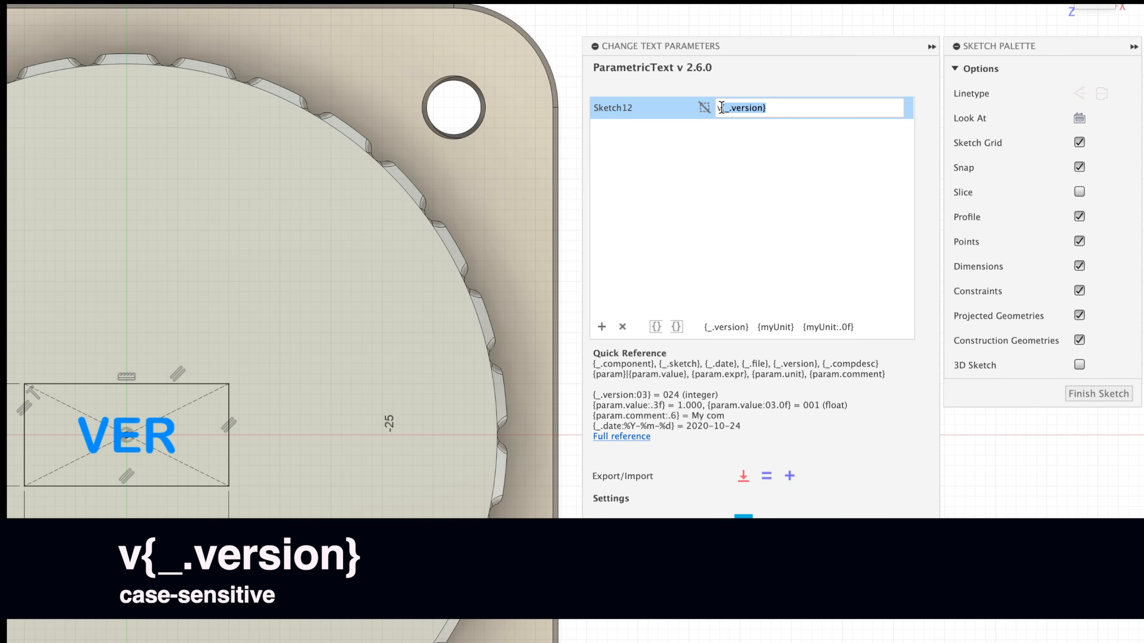
key("Left")
double_click(727, 108)
double_click(743, 112)
left_click(771, 110)
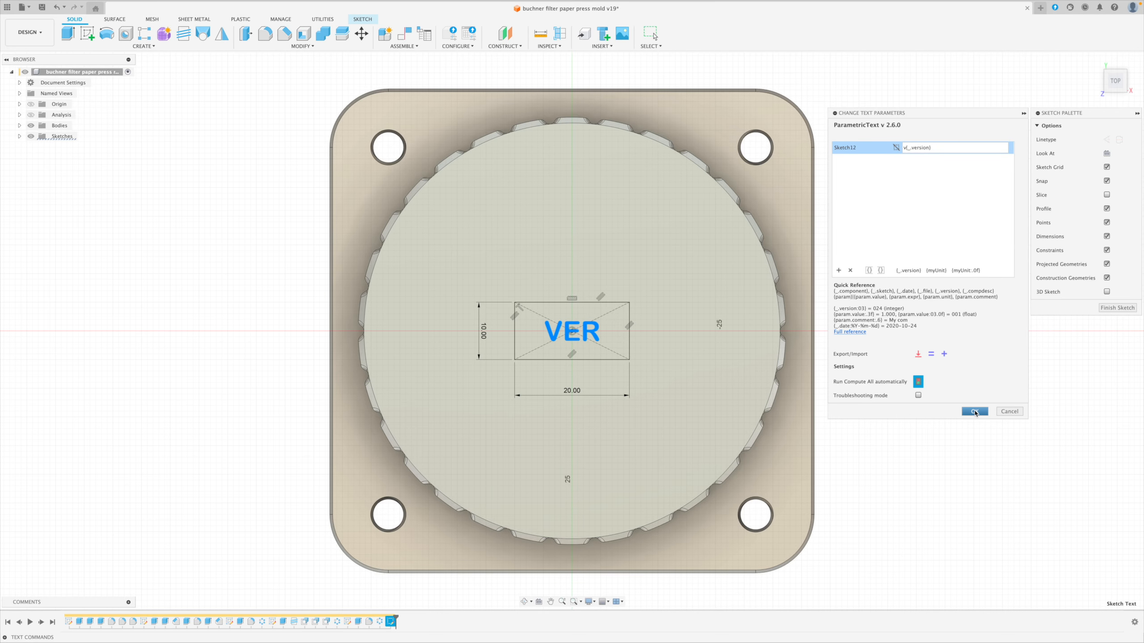
left_click(975, 411)
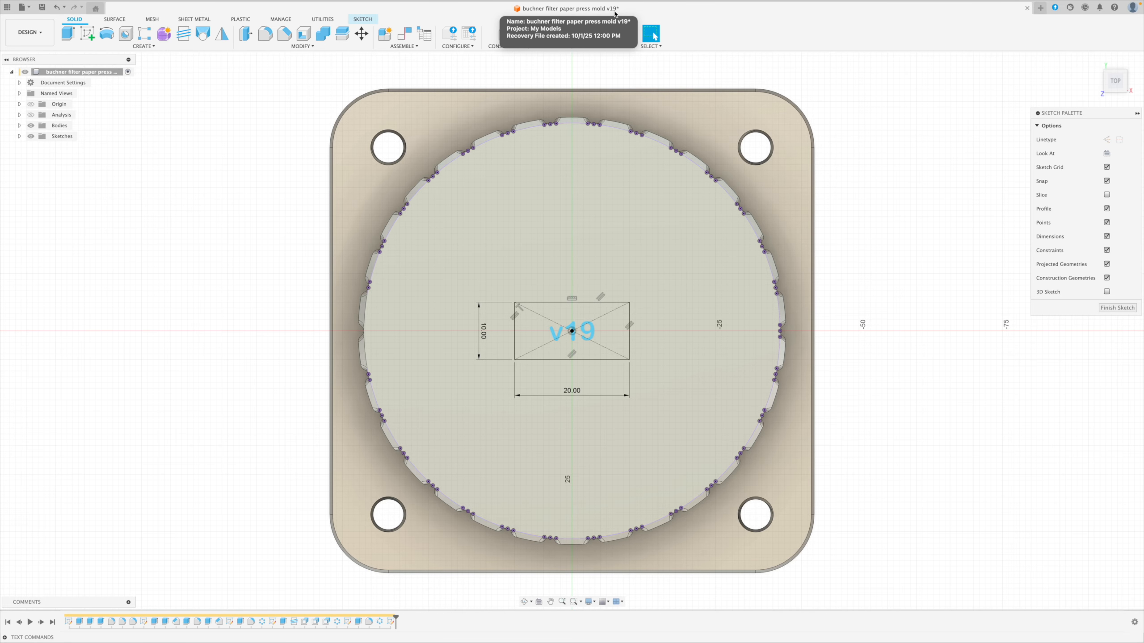
Save the design as a new version.
key("ctrl+s")
key("Return")
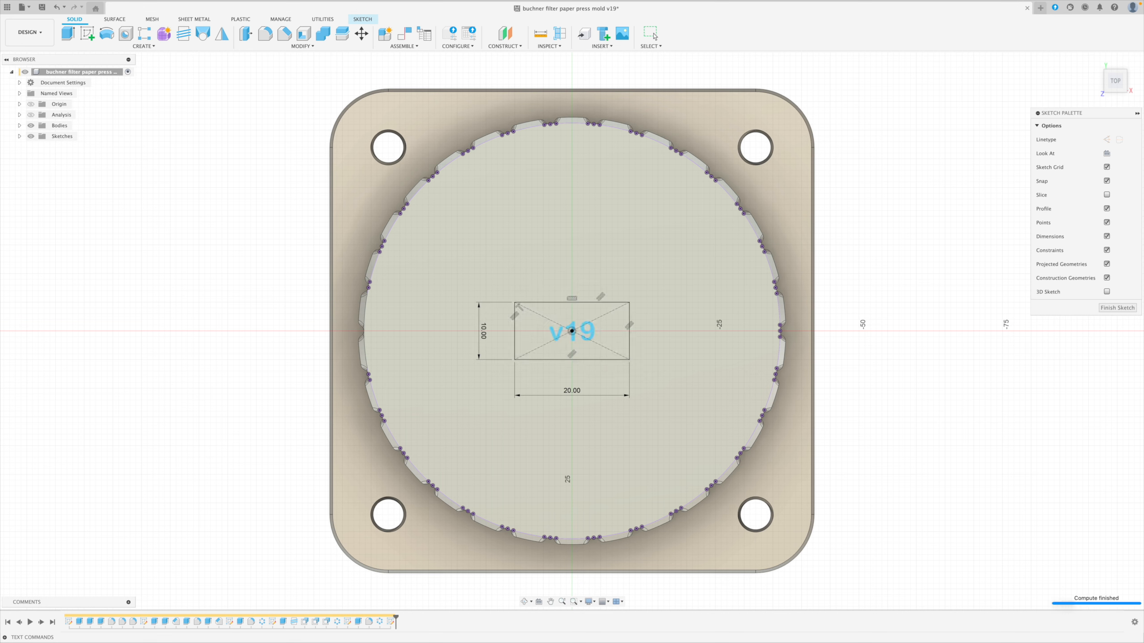
left_click(654, 36)
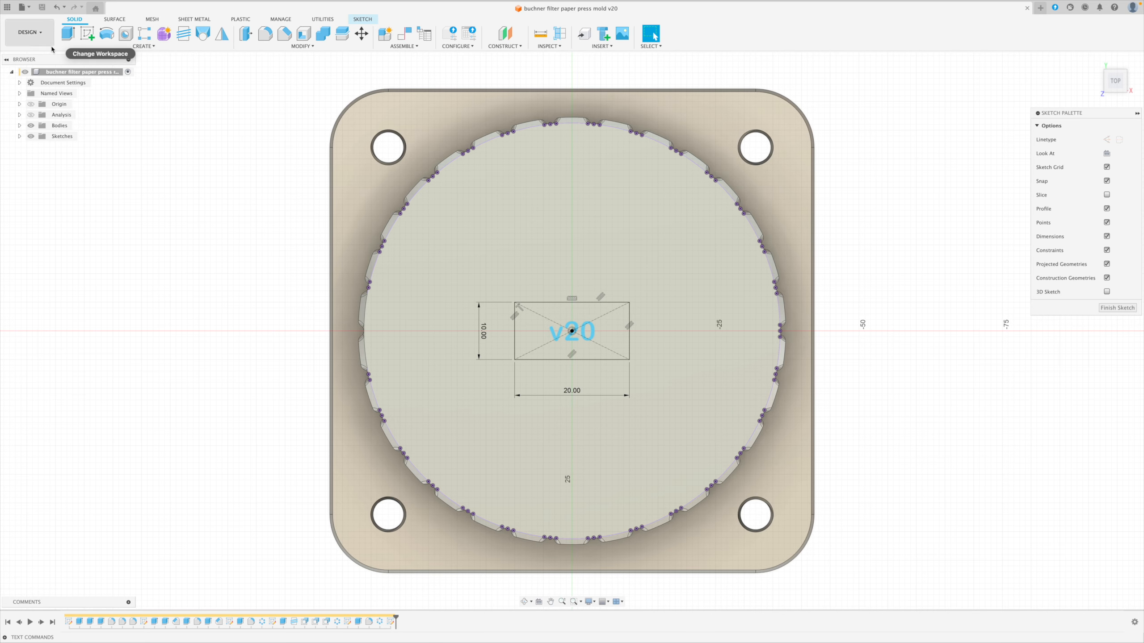
Examine the version history of the buchner filter paper press mold in the My Models project.
left_click(8, 10)
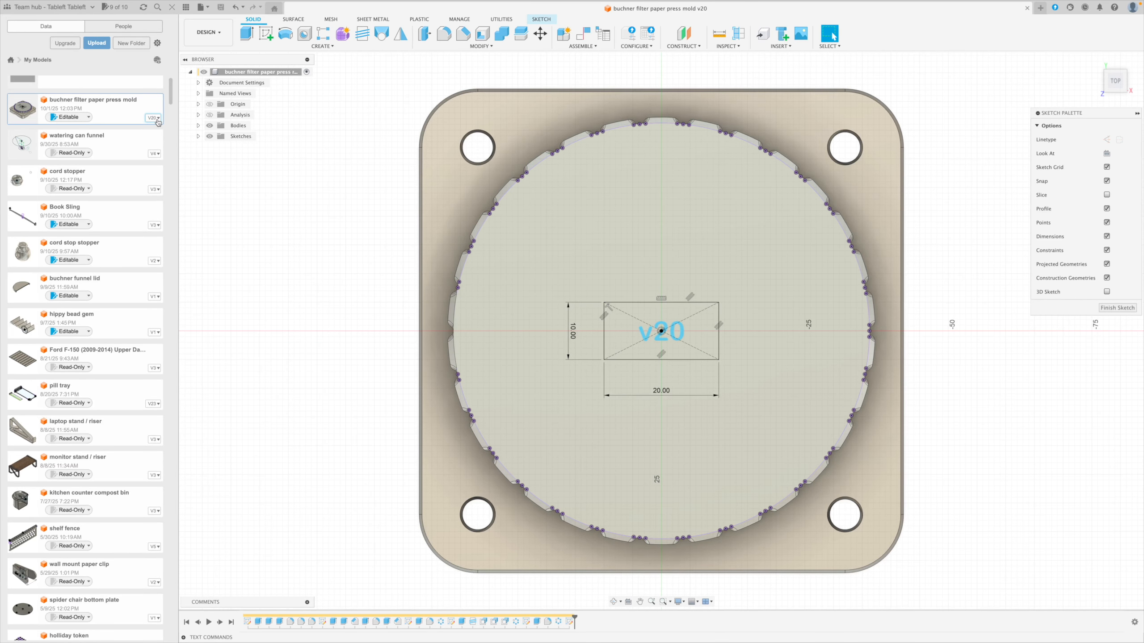
left_click(158, 118)
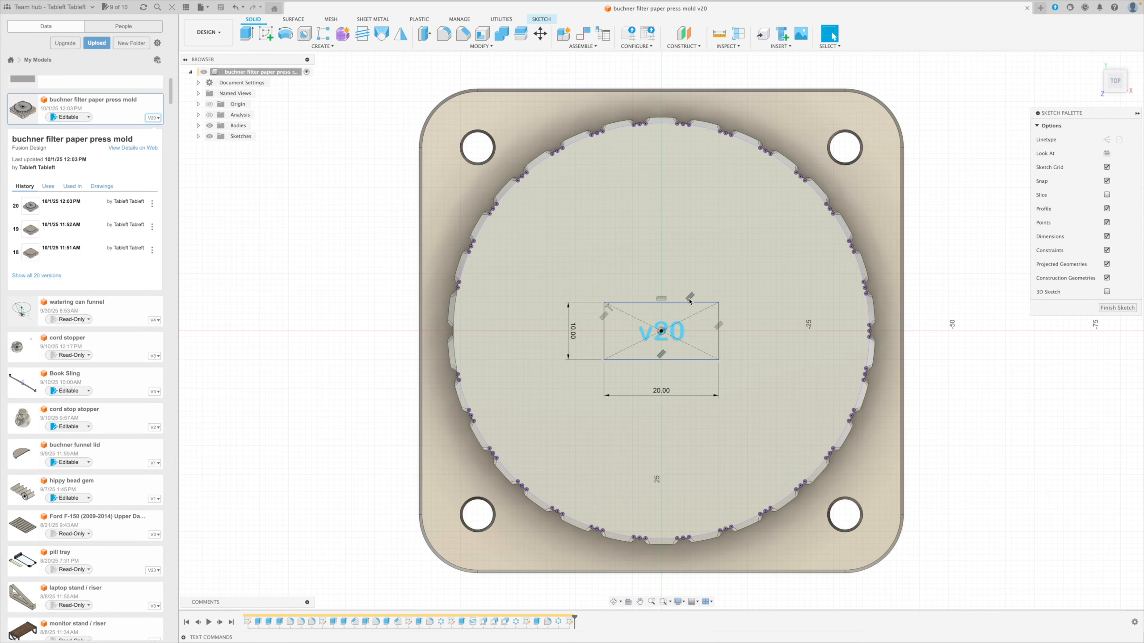
left_click(153, 118)
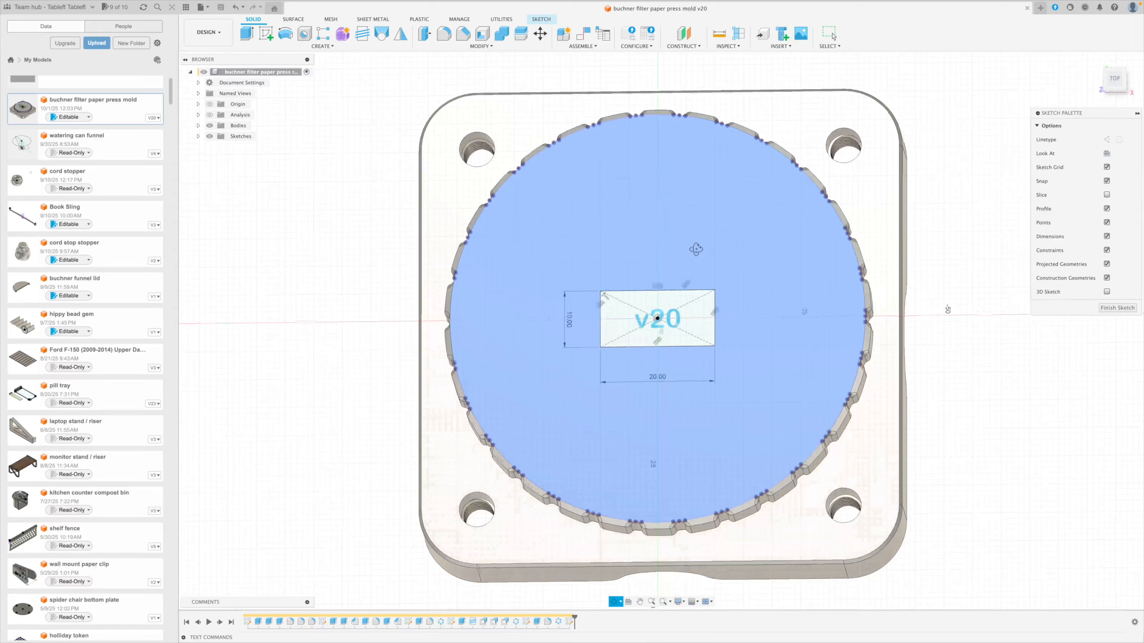
Finish the sketch, cut its version text into the round top face with a -0.6 mm extrusion, and hide the sketches.
middle_click_drag(698, 268, 674, 294, "shift")
left_click(1117, 308)
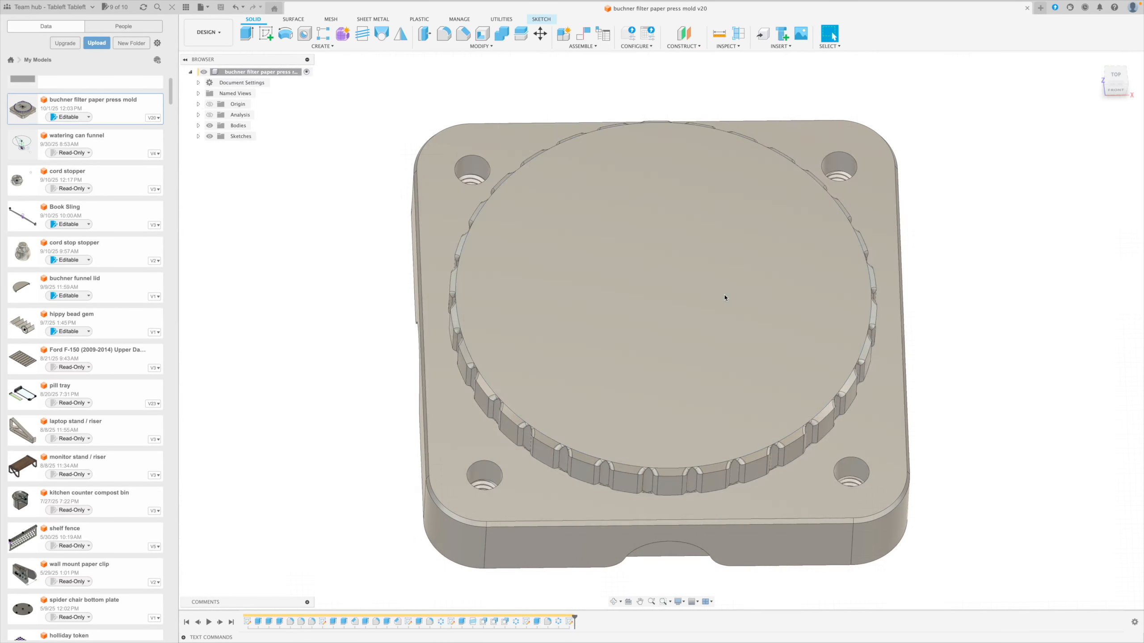
left_click(210, 136)
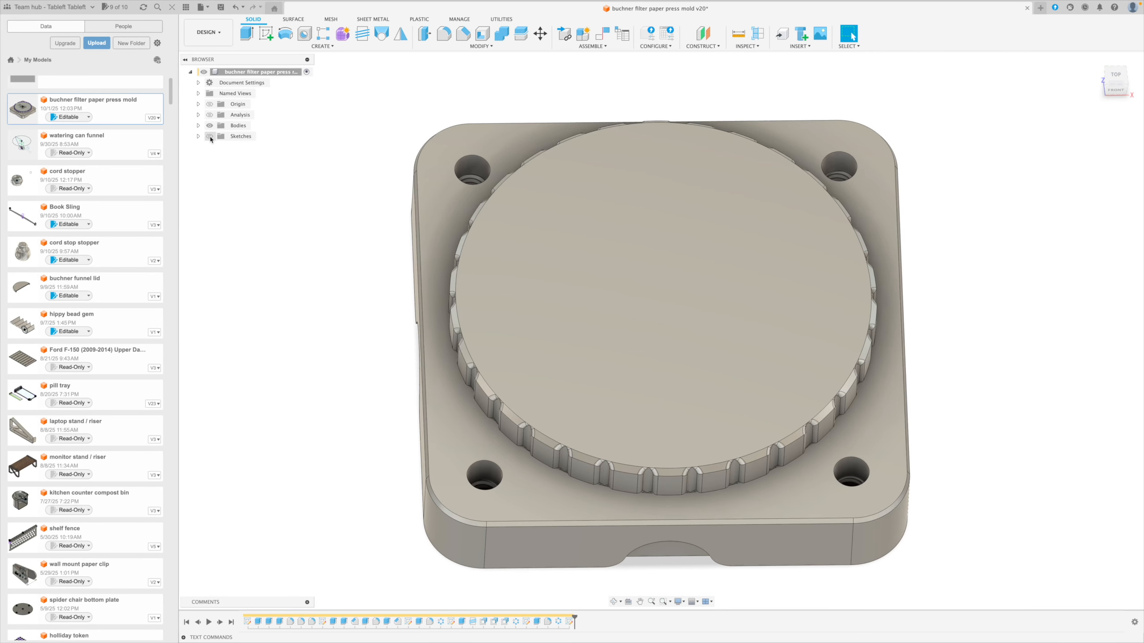
left_click(646, 303)
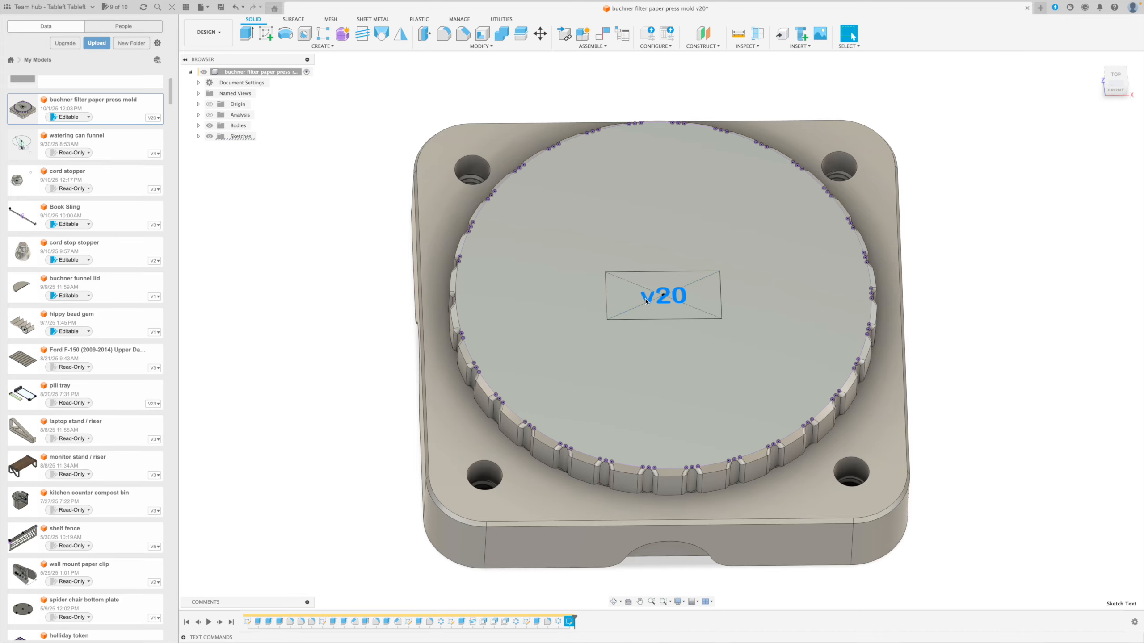
type("e")
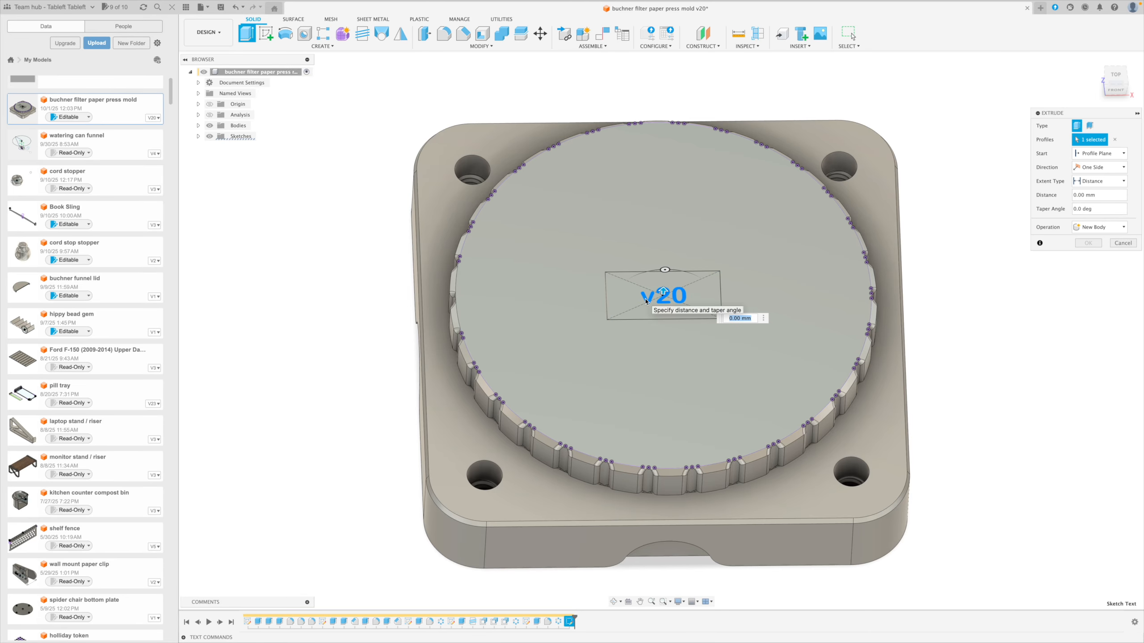
type("-.6")
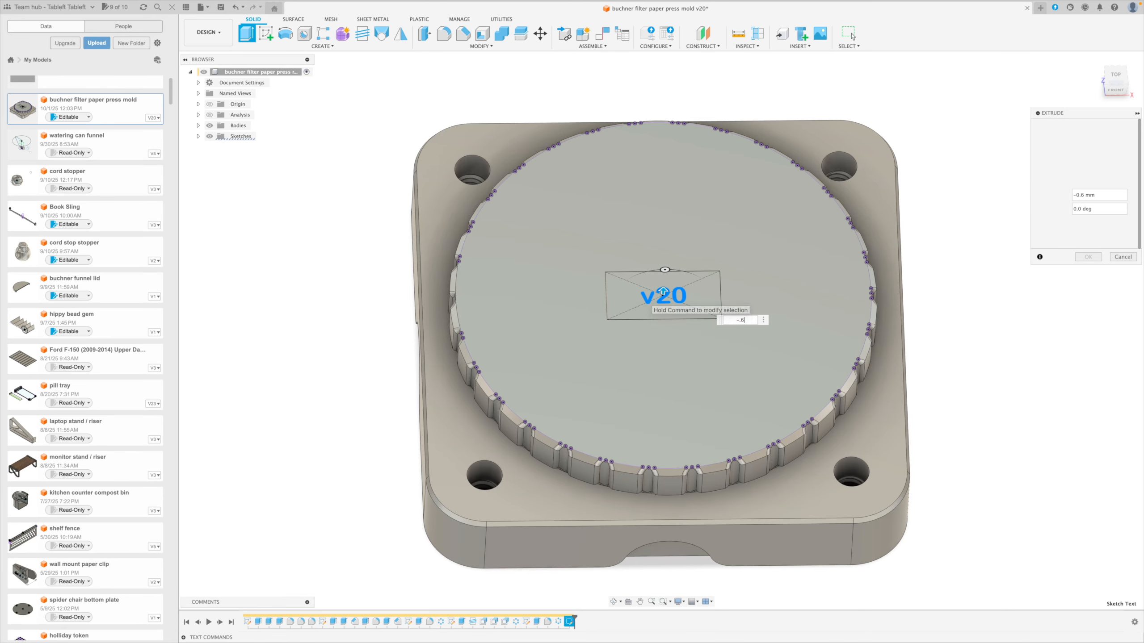
key("Return")
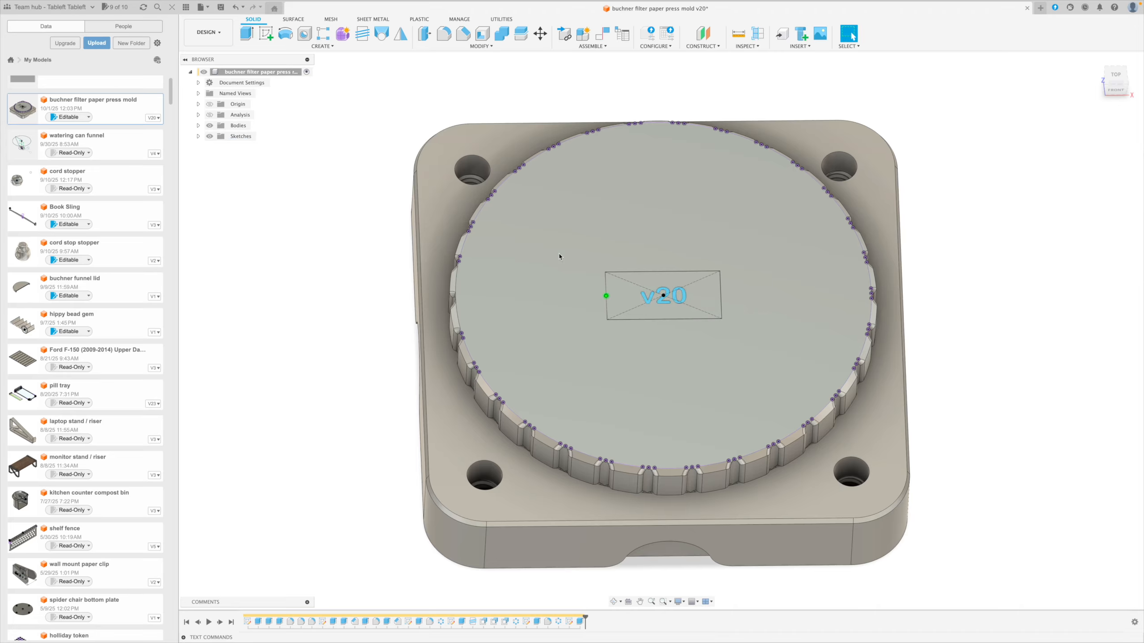
left_click(210, 136)
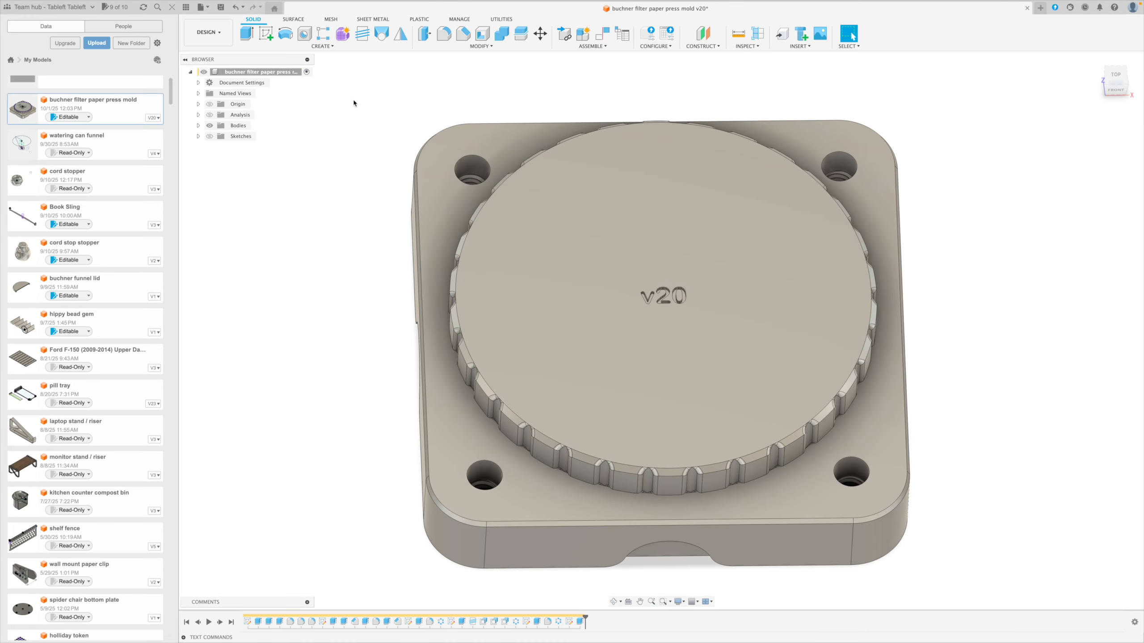
Deboss the version text 0.6 mm deep into the base's front side face, offset about 24.7 mm horizontally and 6.2 mm vertically.
left_click(324, 46)
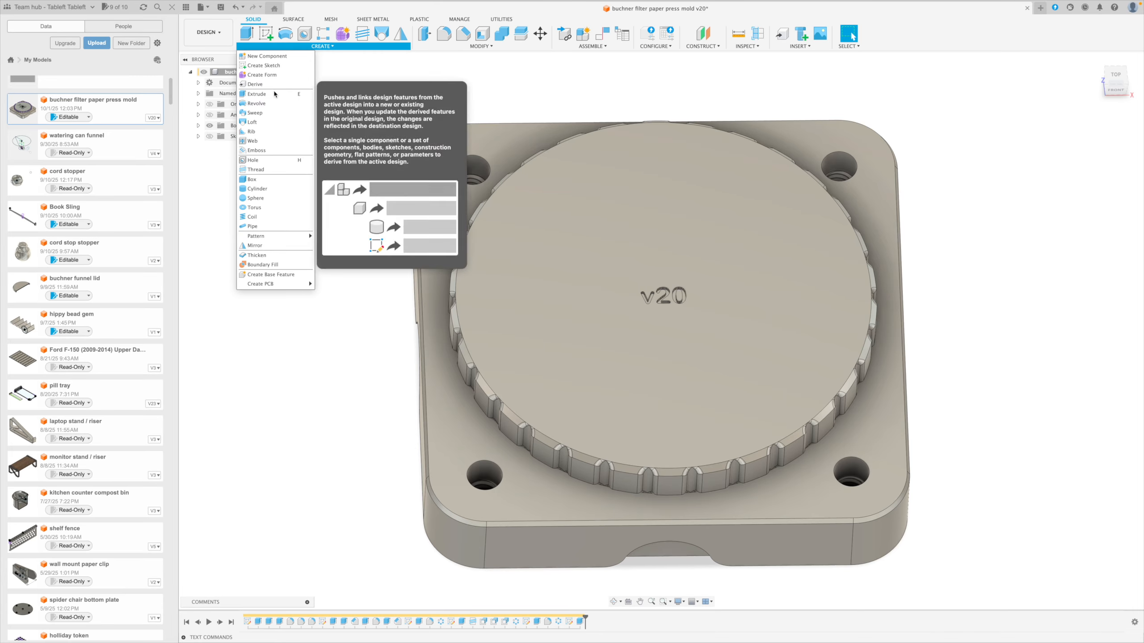
left_click(310, 161)
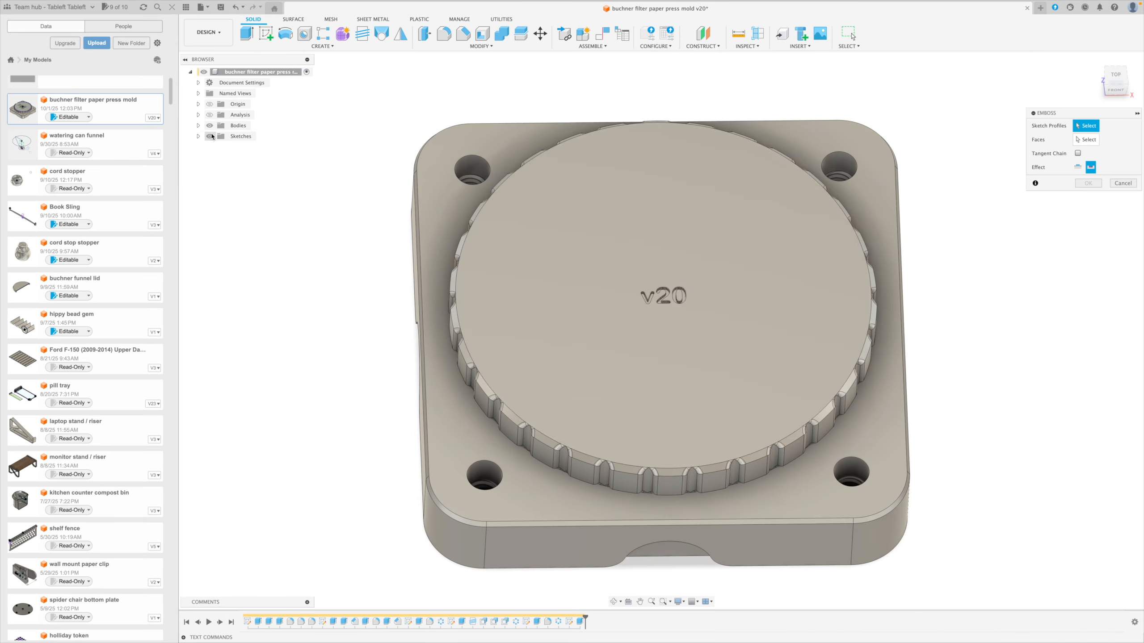
left_click(211, 136)
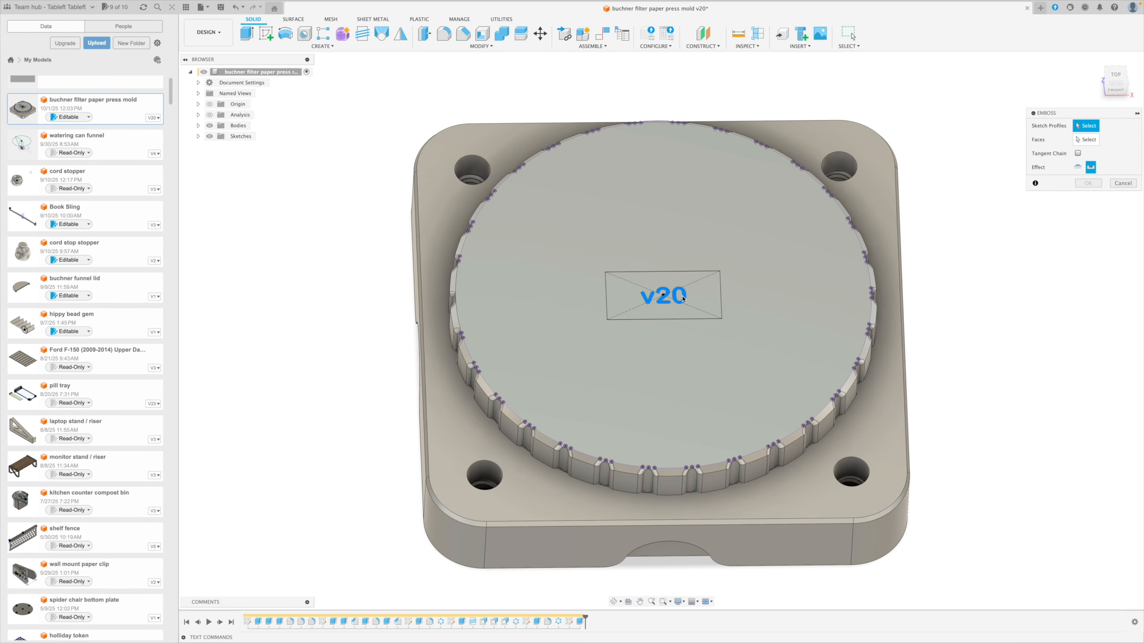
left_click(684, 299)
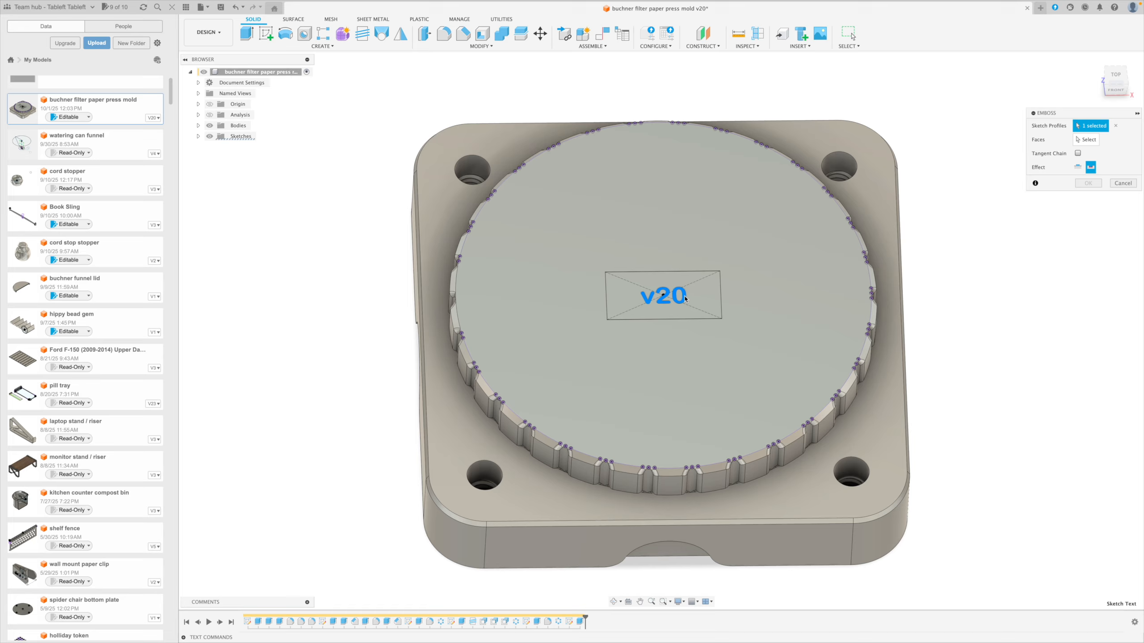
left_click(1084, 140)
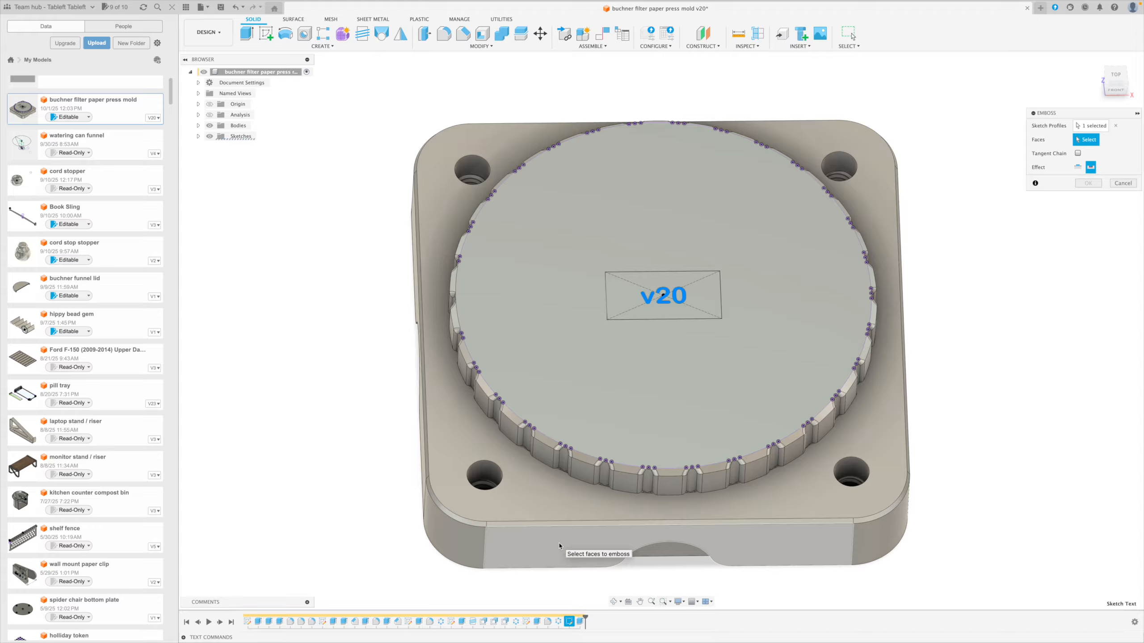
left_click(559, 546)
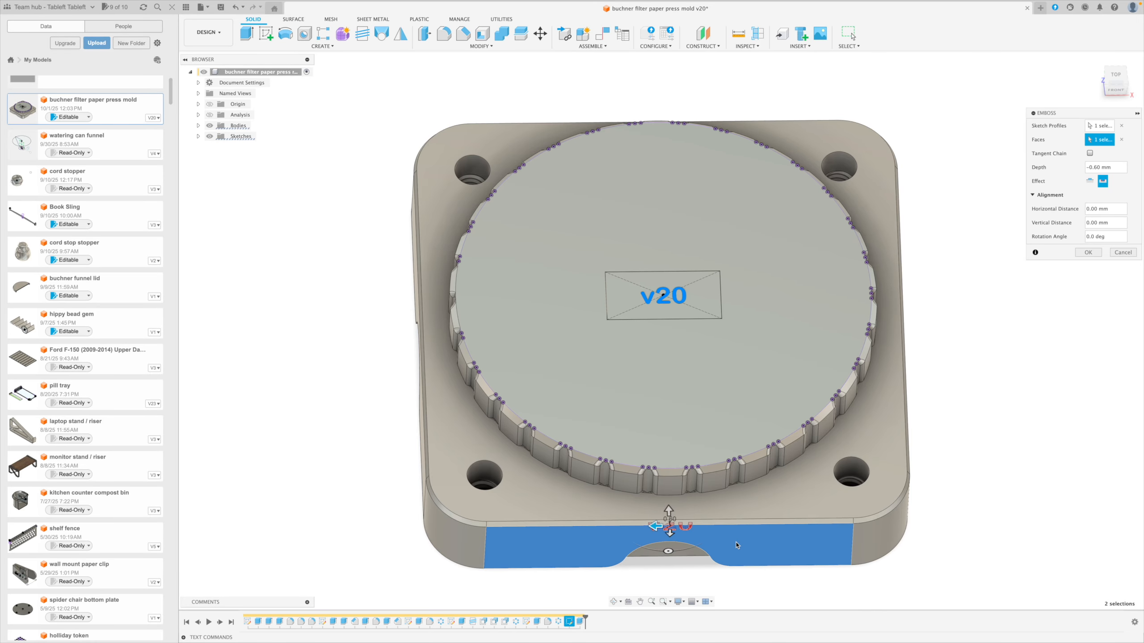
middle_click_drag(738, 546, 737, 503, "shift")
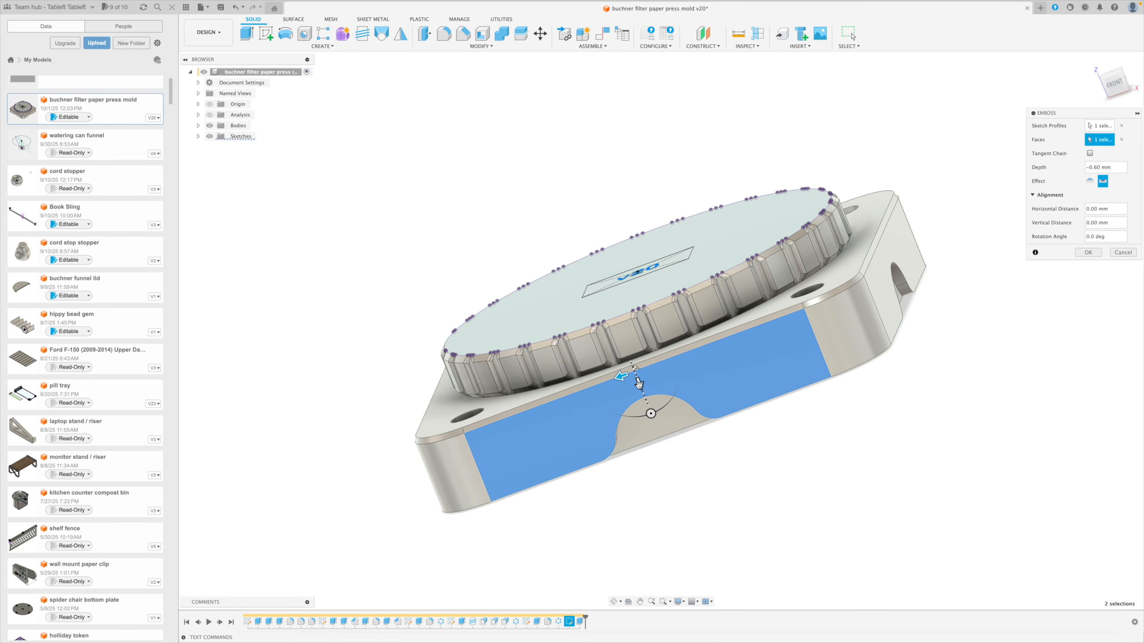
left_click_drag(639, 385, 521, 464)
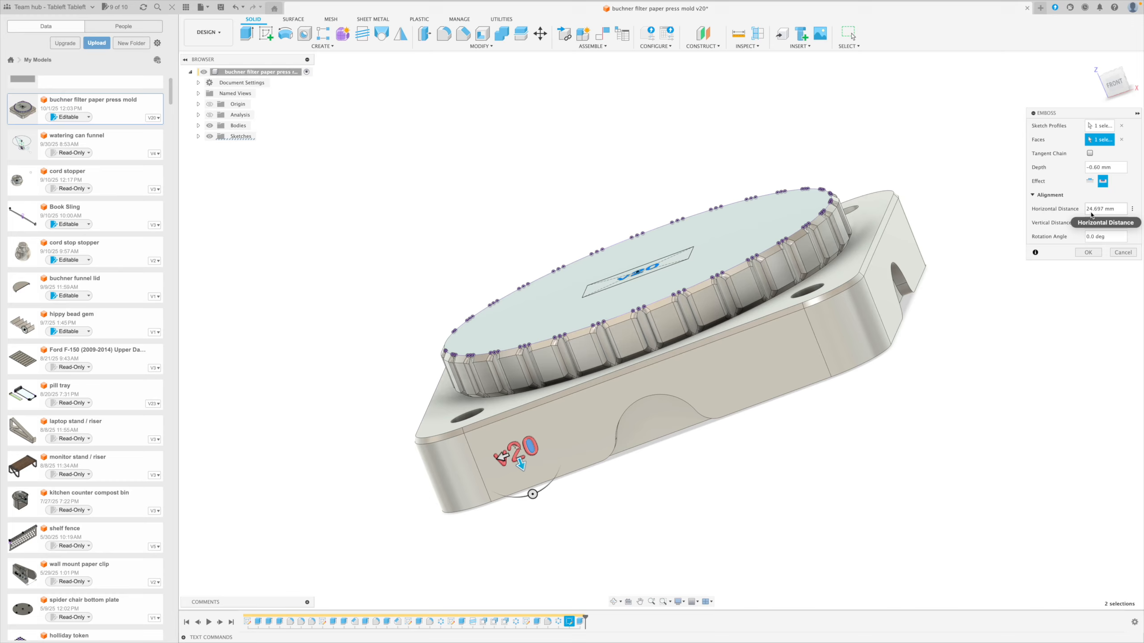
left_click(1091, 255)
middle_click_drag(995, 324, 999, 348, "shift")
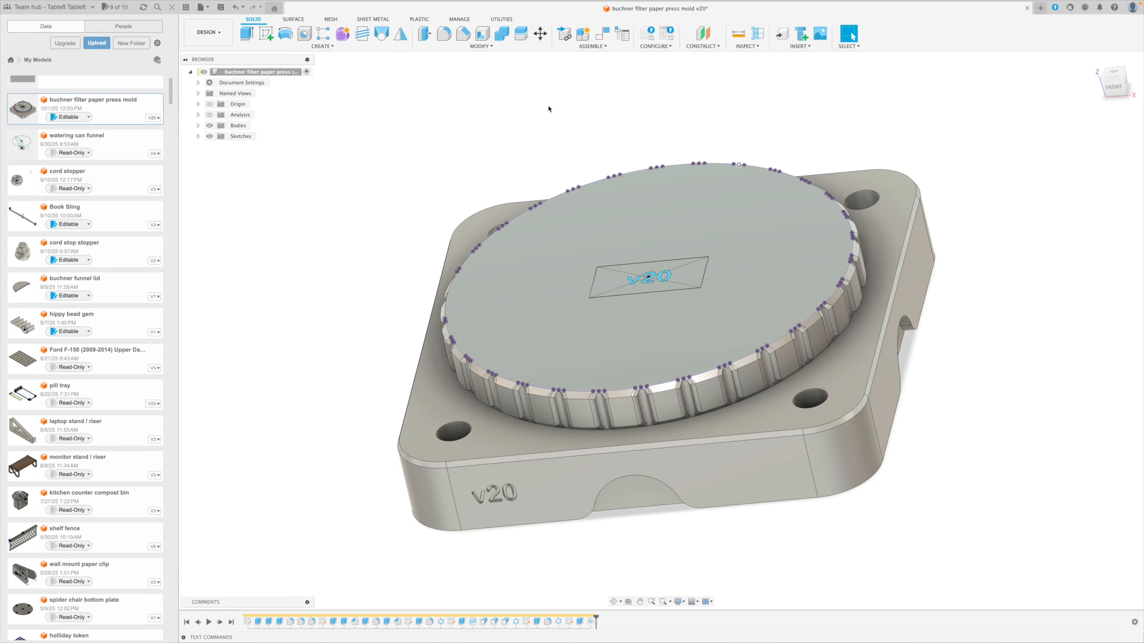
Hide the sketches and save the design as a new version.
left_click(209, 137)
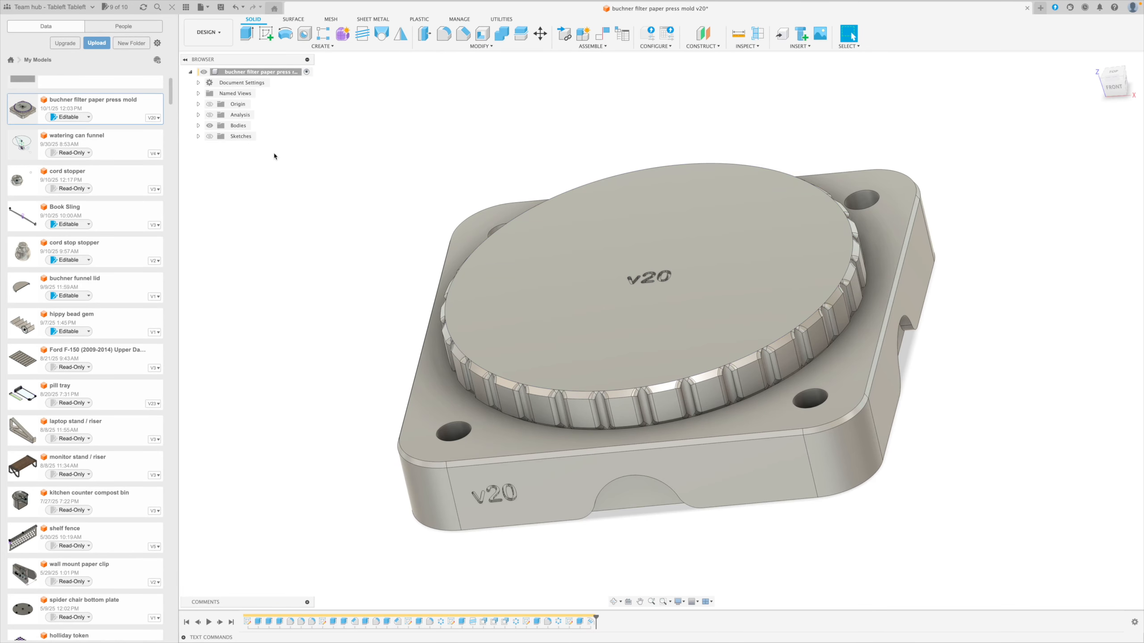
key("super+s")
key("Return")
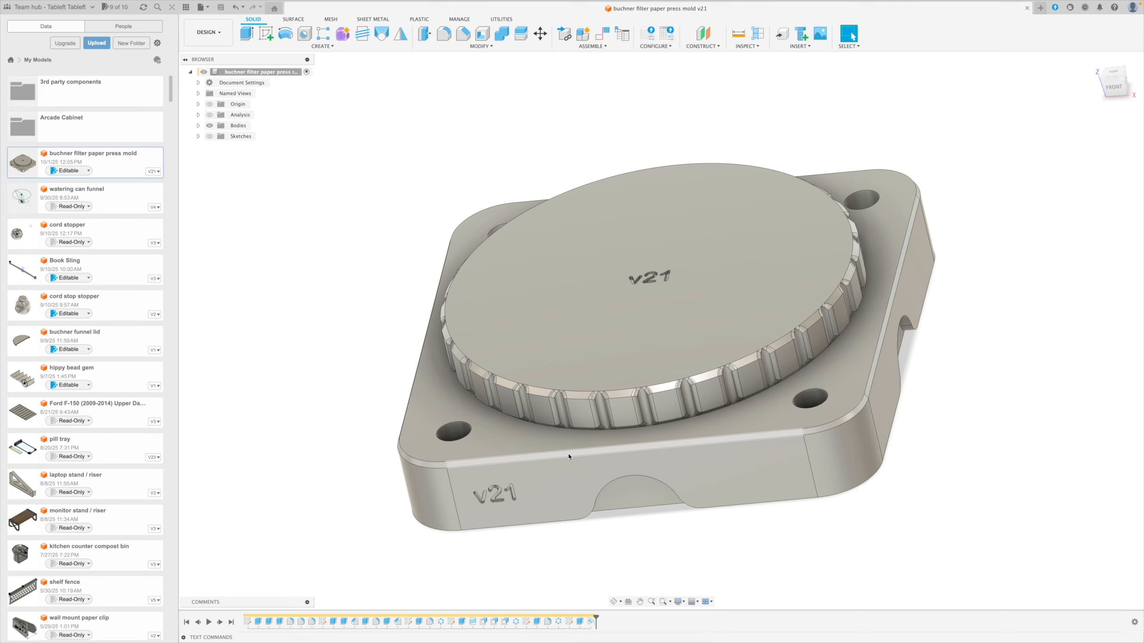
Suppress the version text emboss on the front side face and unsuppress it again.
right_click(591, 623)
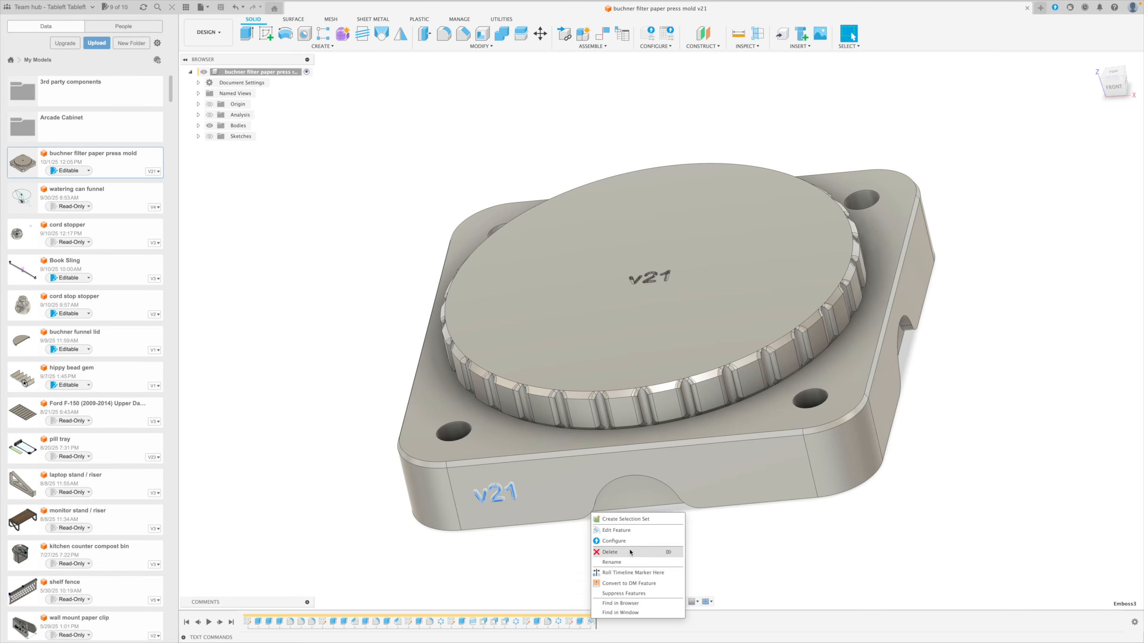
left_click(624, 593)
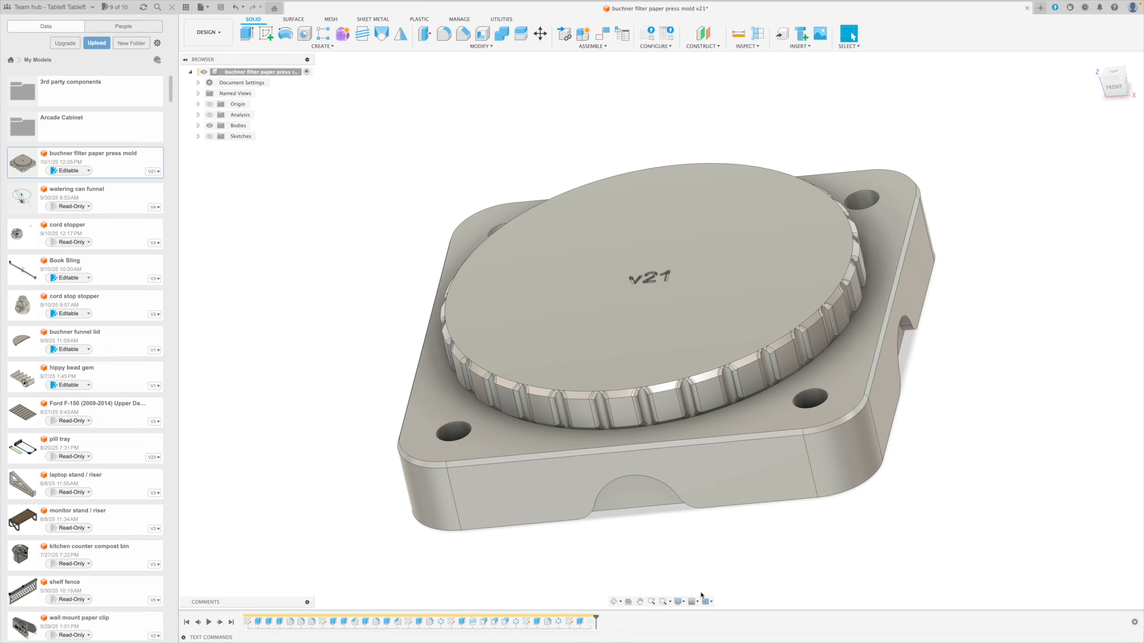
right_click(590, 623)
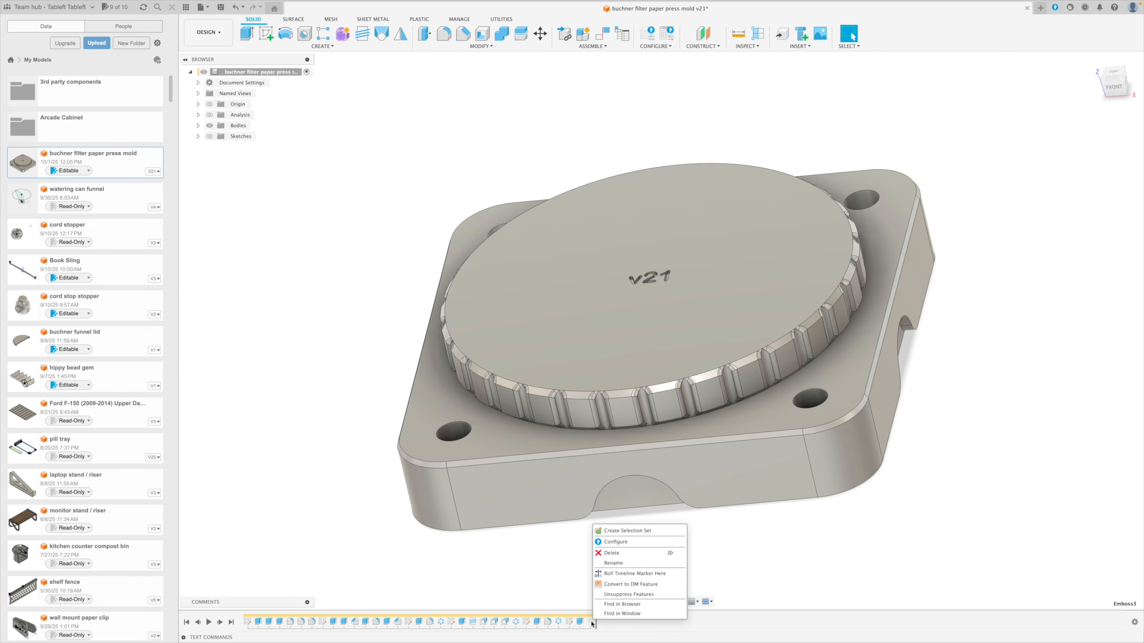
left_click(628, 594)
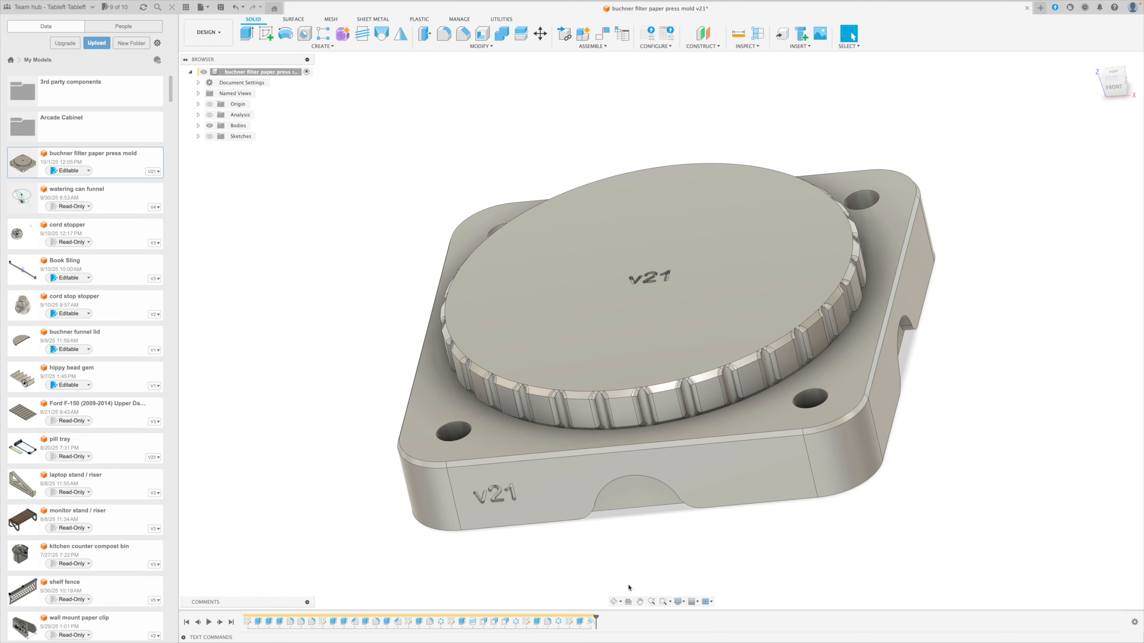